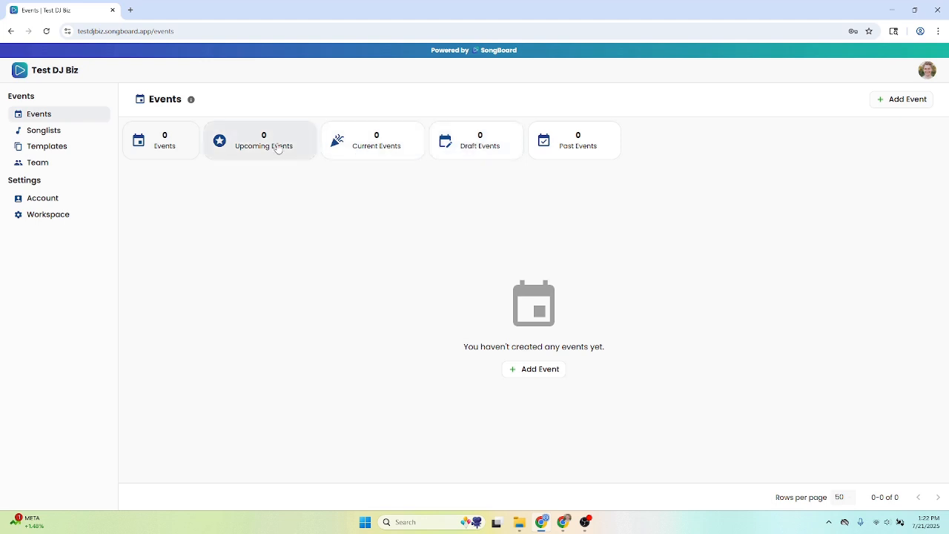
Read through the Events page help on event statuses and filters, and close it
left_click(191, 101)
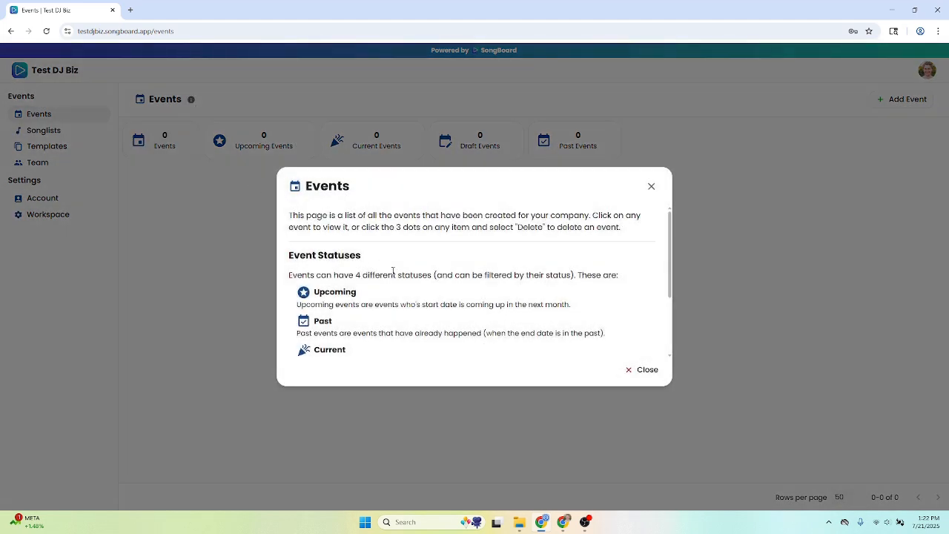
scroll(392, 271, "down", 1)
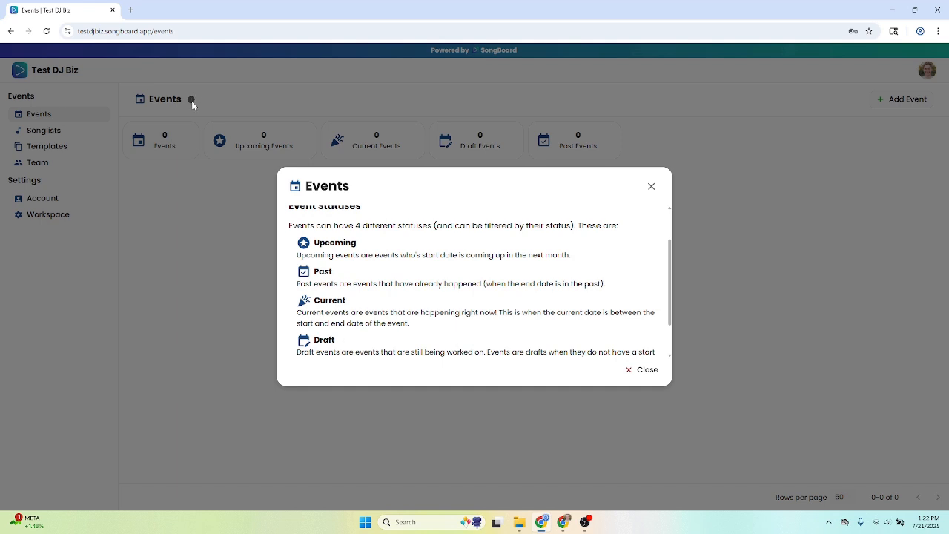
scroll(443, 277, "down", 1)
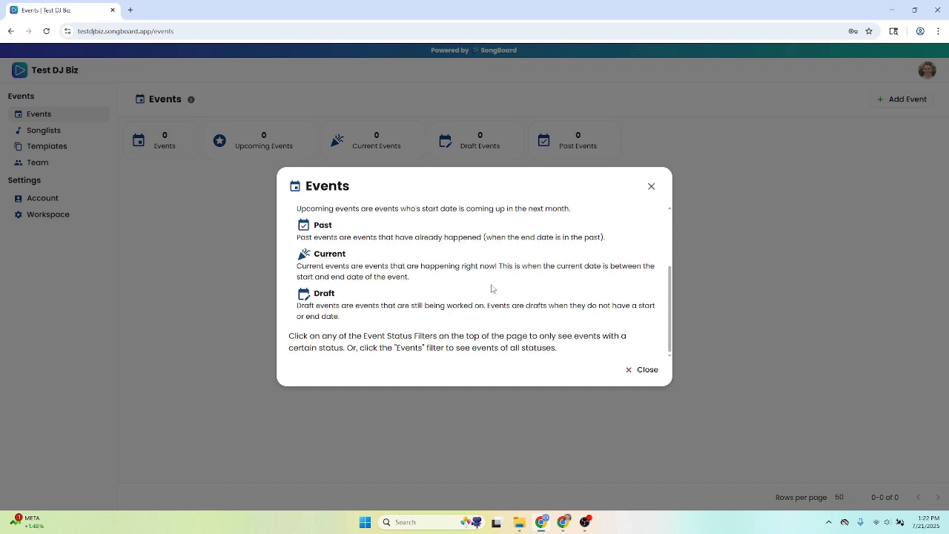
left_click(642, 370)
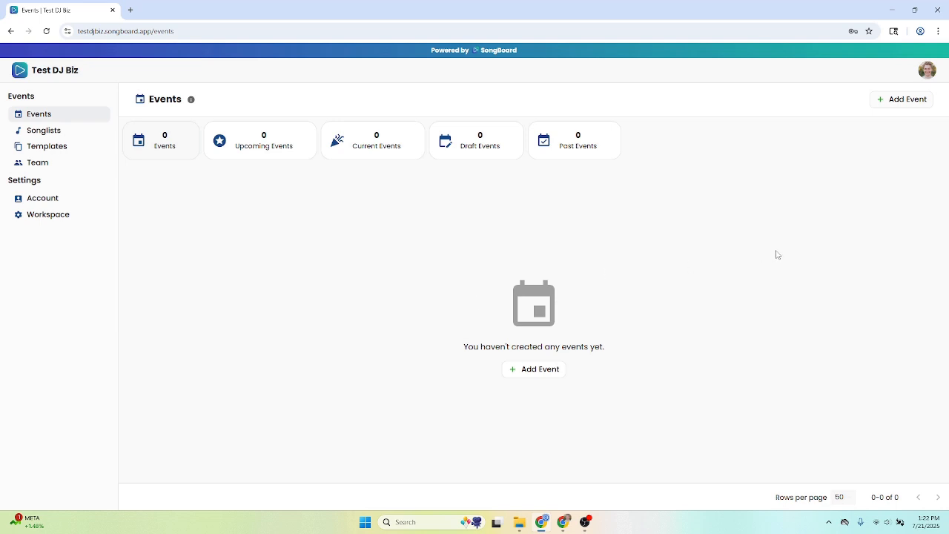
Create a new event without a template, naming it with the couple's first names followed by "Wedding"
left_click(905, 99)
left_click(514, 259)
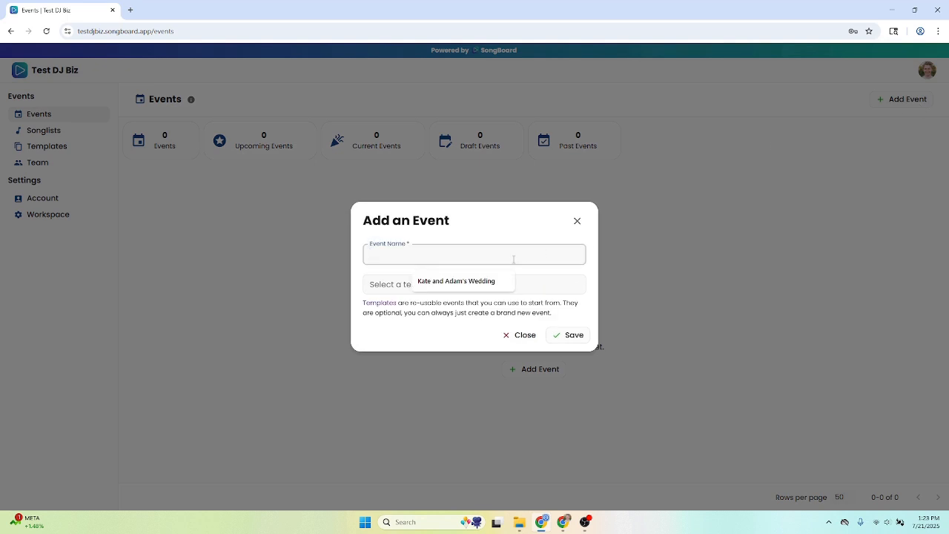
type("Kate and Adam's Wedding")
left_click(510, 231)
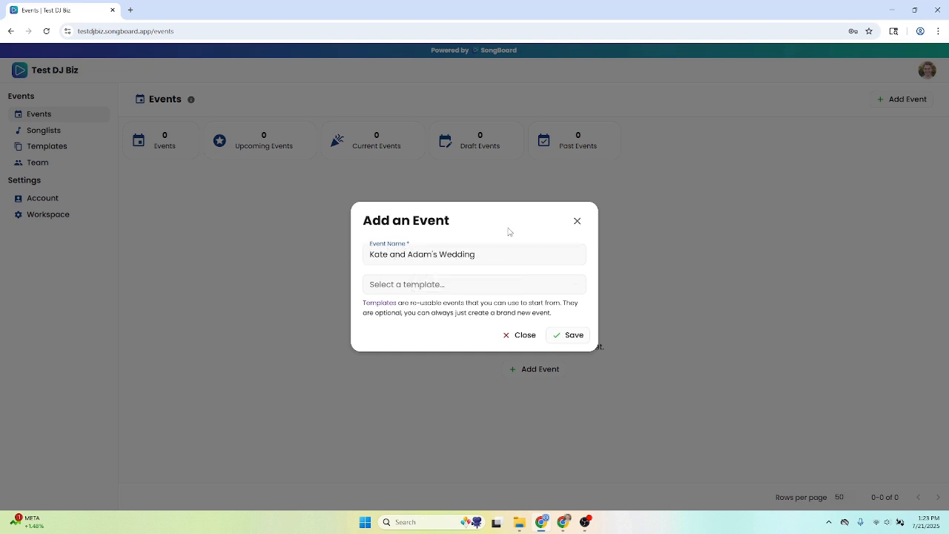
left_click(482, 287)
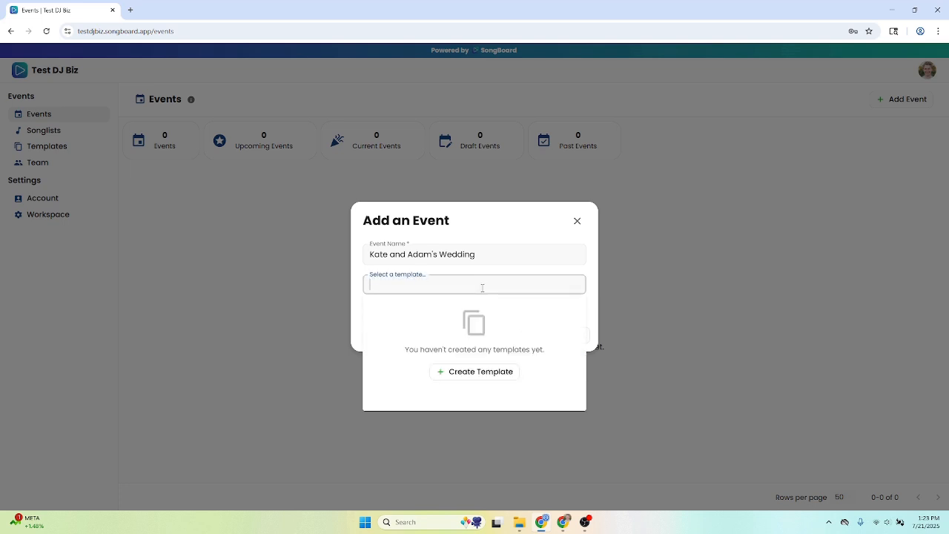
left_click(483, 279)
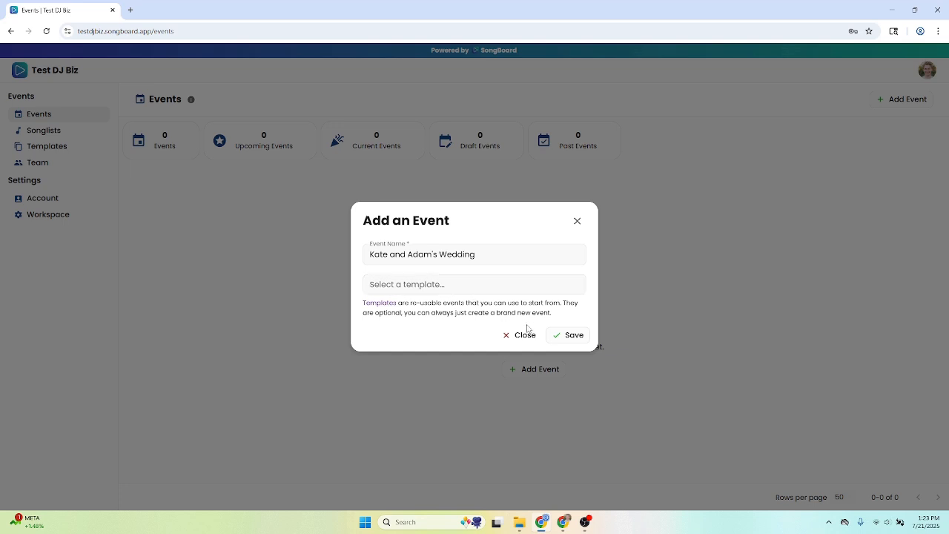
left_click(574, 340)
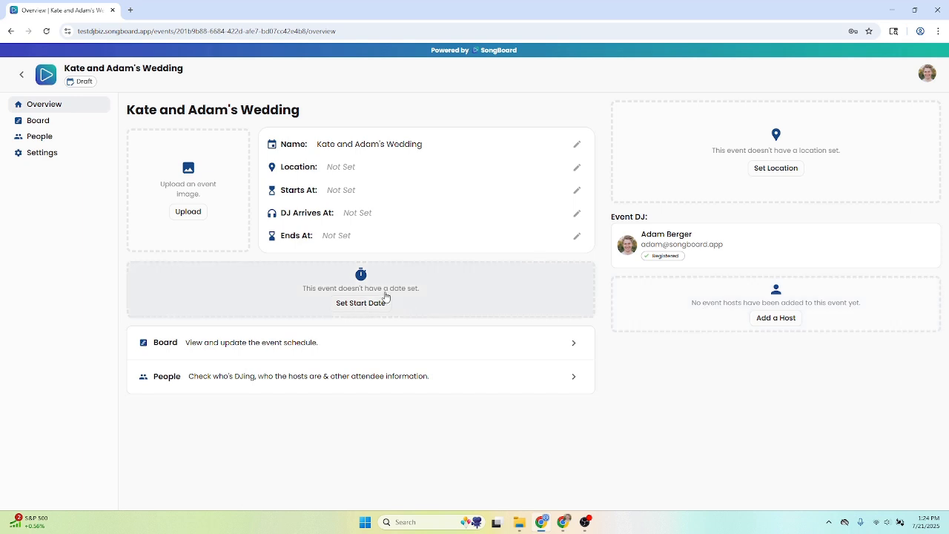
Open the event's board and begin a new card named Ceremony
left_click(401, 342)
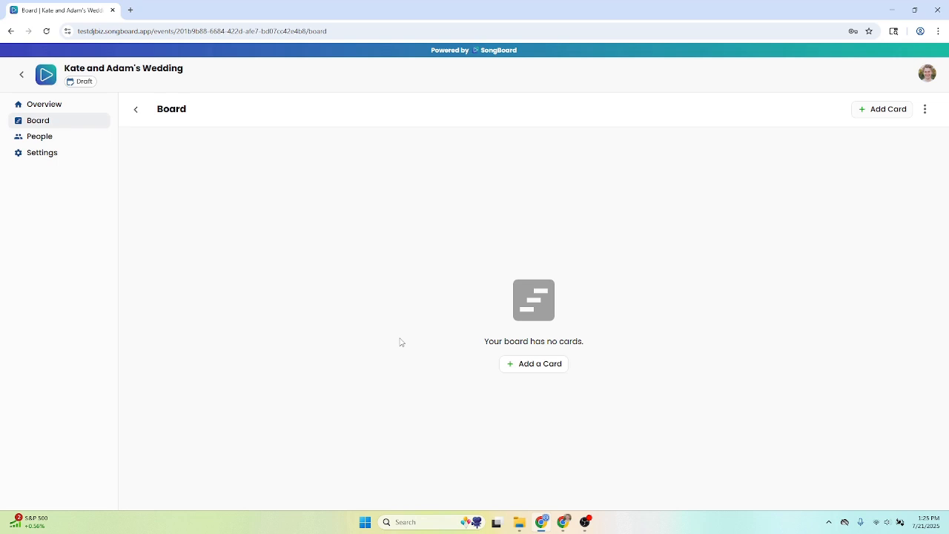
left_click(511, 364)
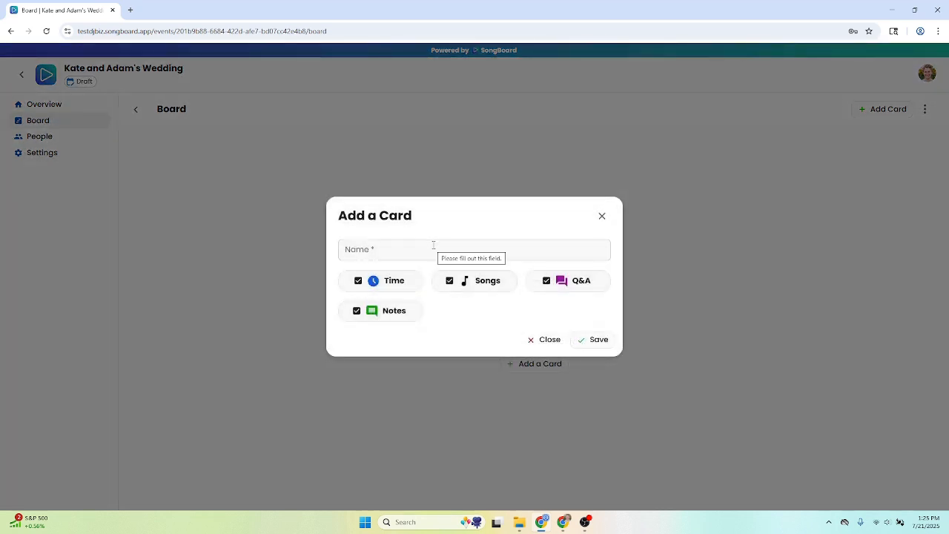
left_click(434, 246)
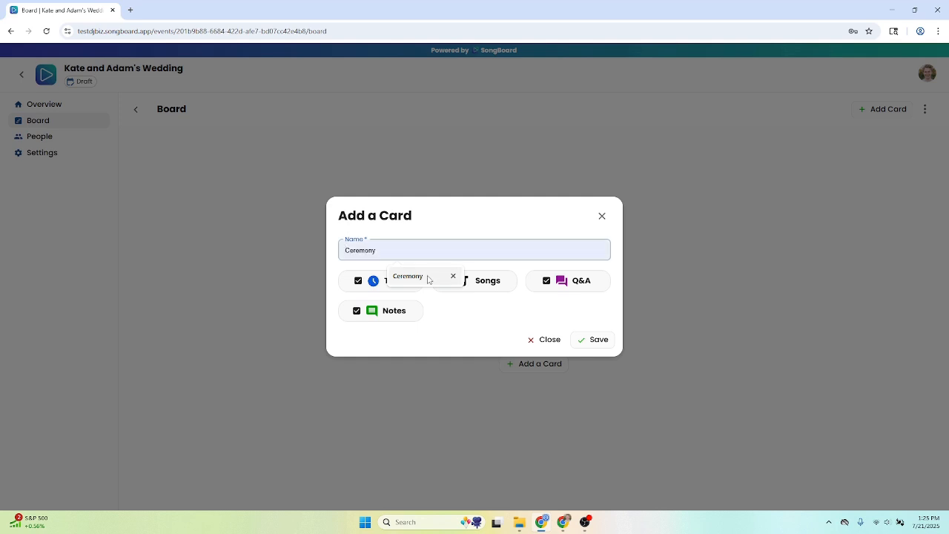
left_click(427, 279)
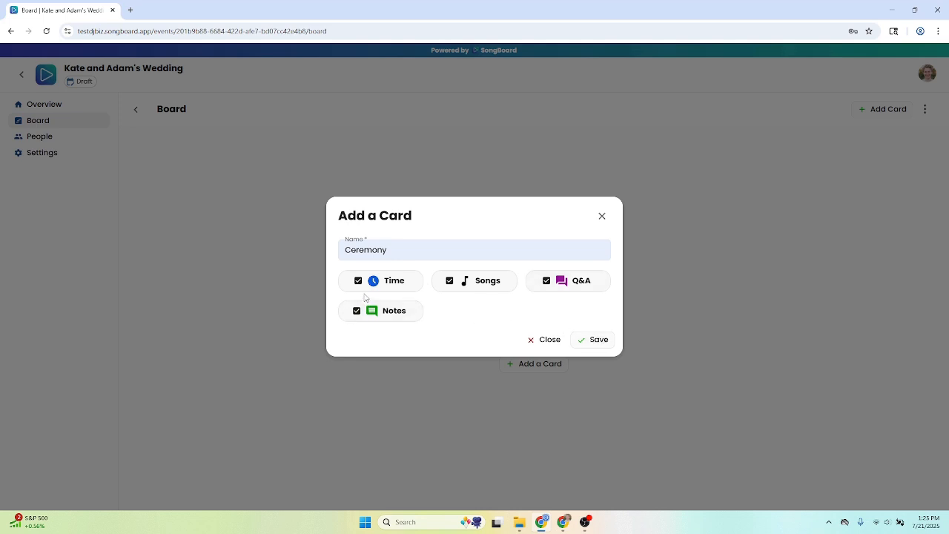
Switch the new card's Time, Songs, Q&A and Notes sections off and back on
left_click(390, 280)
left_click(482, 280)
left_click(570, 280)
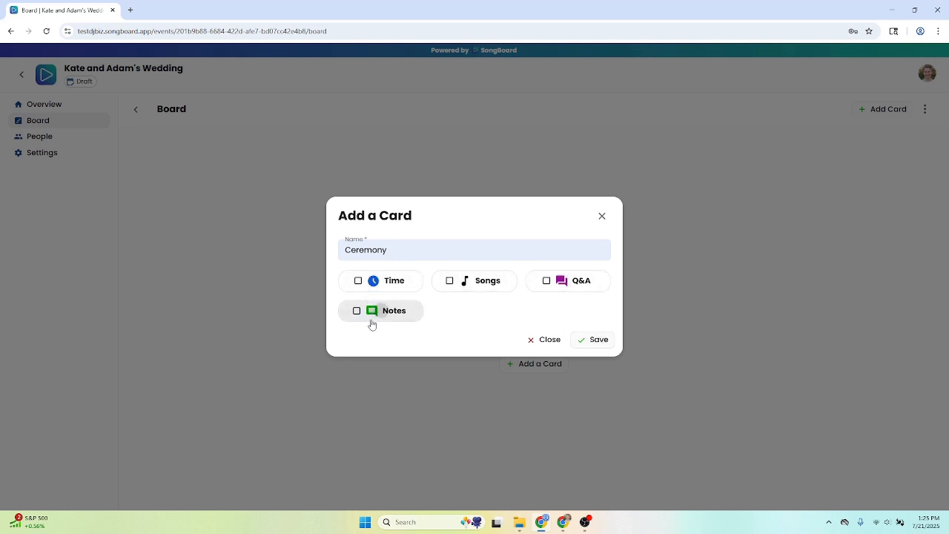
left_click(378, 286)
left_click(465, 281)
left_click(581, 286)
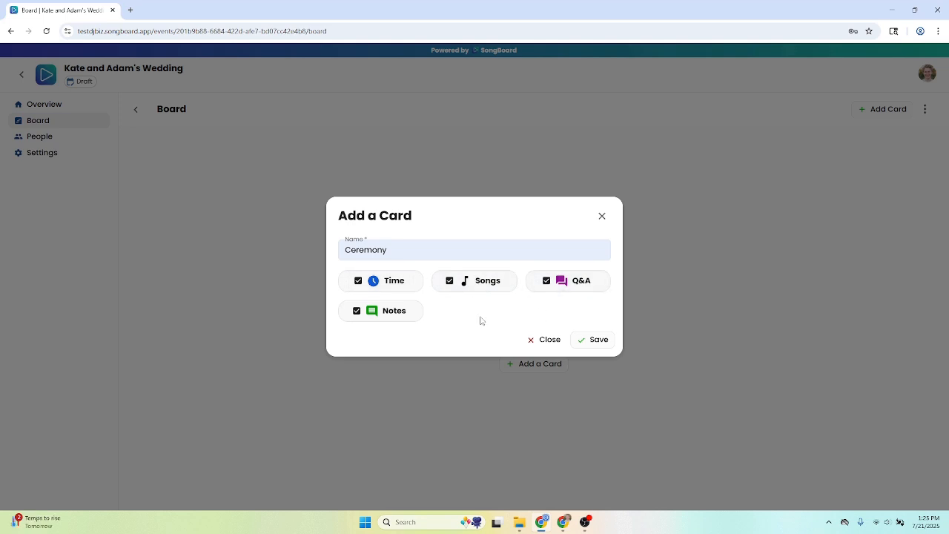
Save the new Ceremony card with all four sections enabled and open its details
left_click(594, 341)
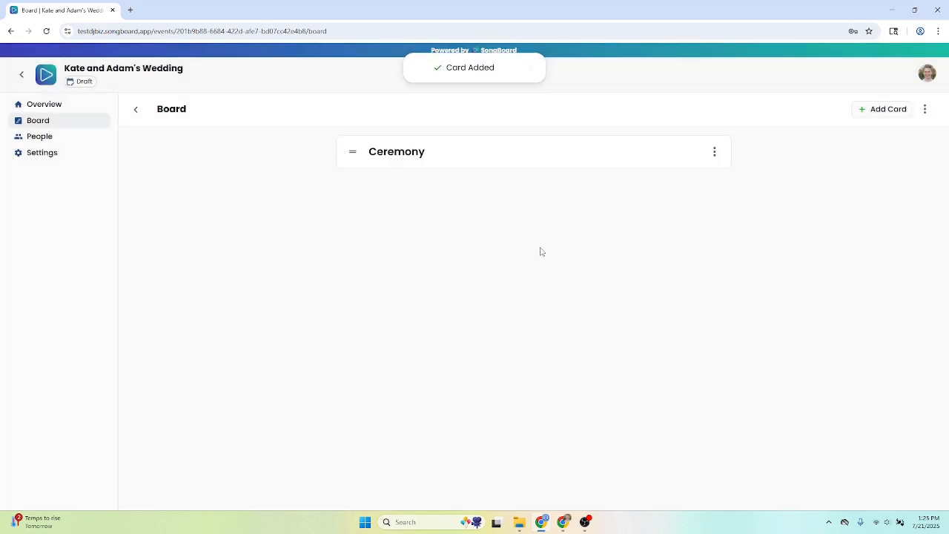
left_click(511, 166)
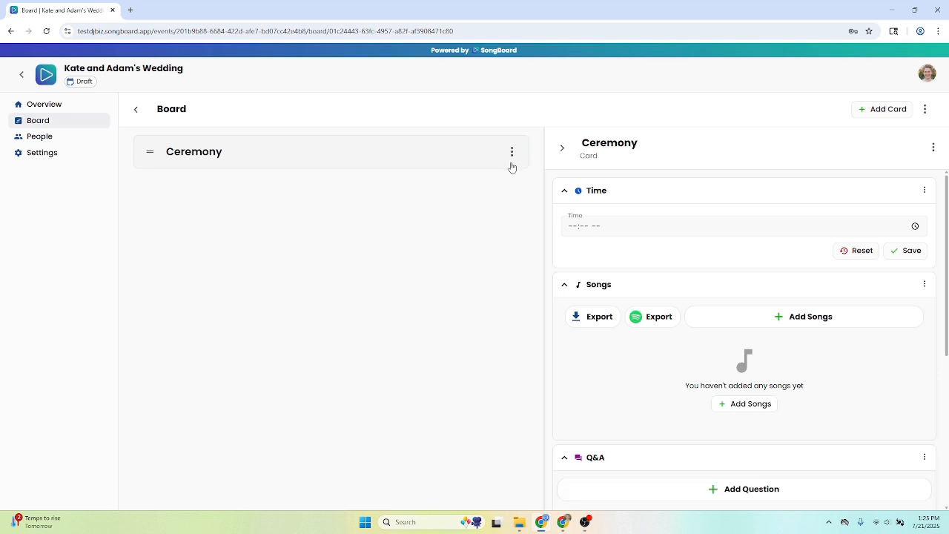
Examine the Ceremony card's Time, Songs, Q&A and Notes sections
scroll(788, 247, "down", 3)
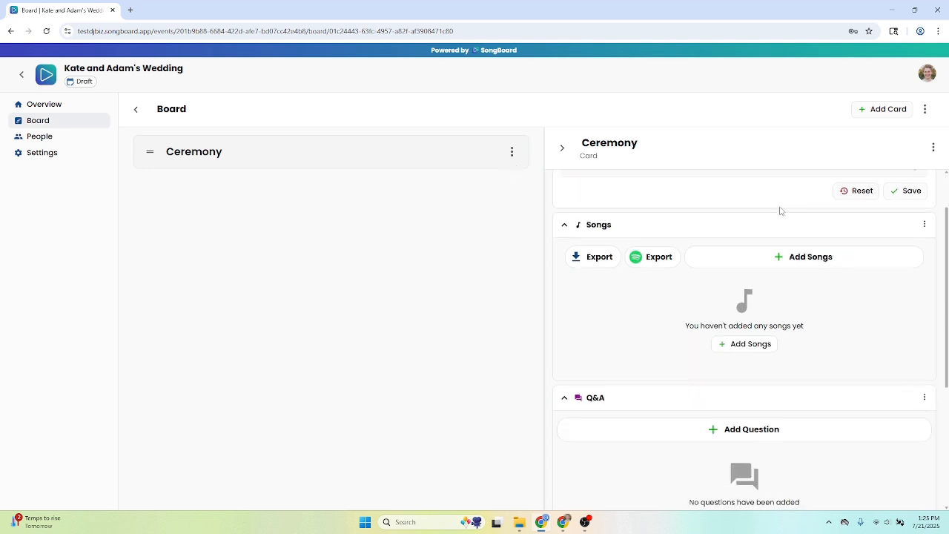
scroll(747, 354, "down", 1)
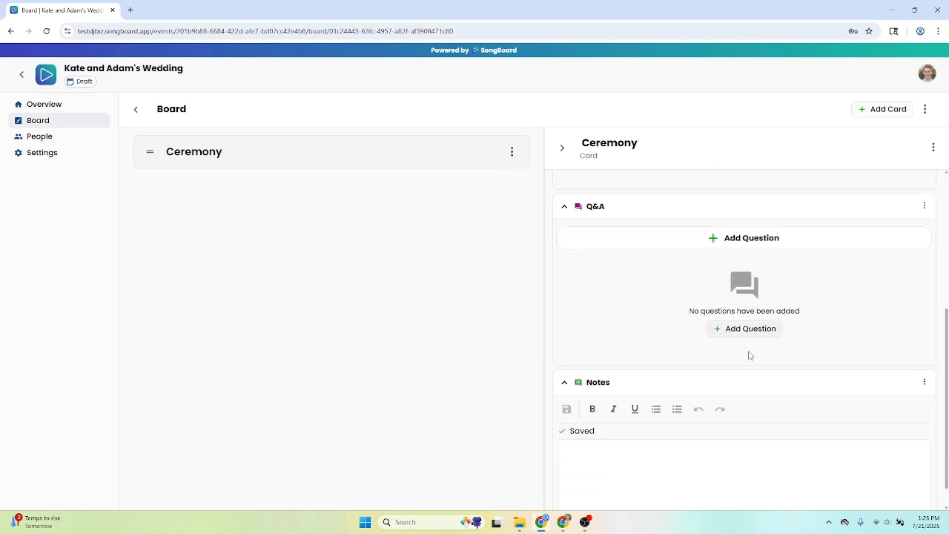
scroll(736, 385, "up", 2)
scroll(736, 382, "up", 2)
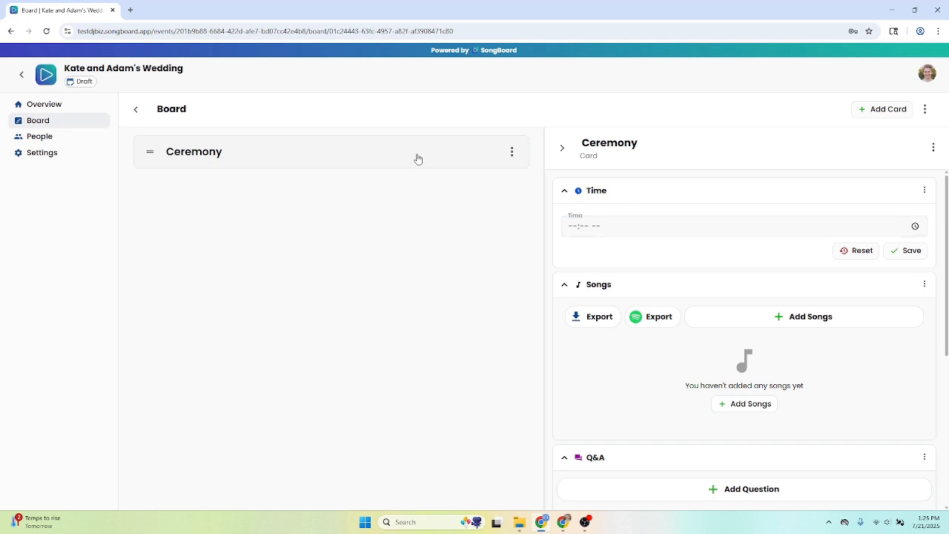
scroll(630, 259, "down", 1)
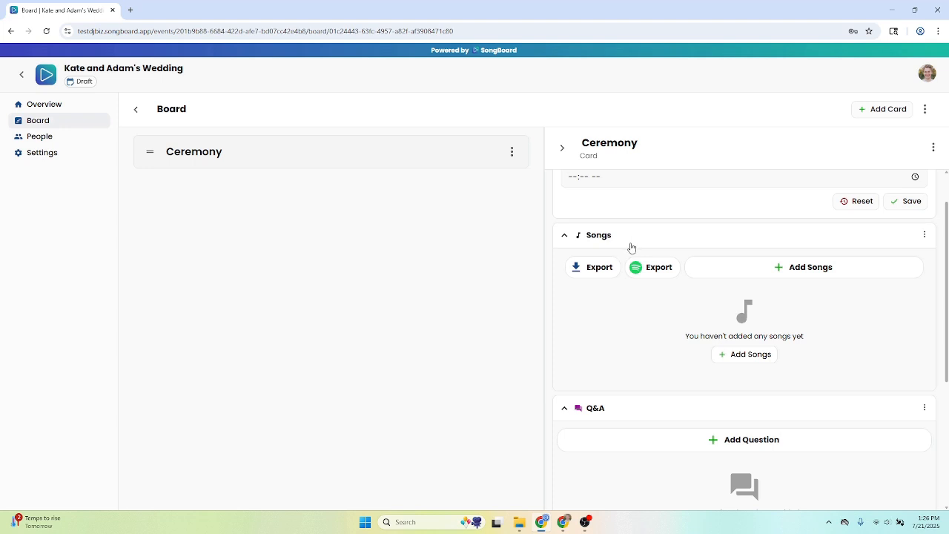
scroll(645, 250, "down", 1)
scroll(685, 321, "down", 3)
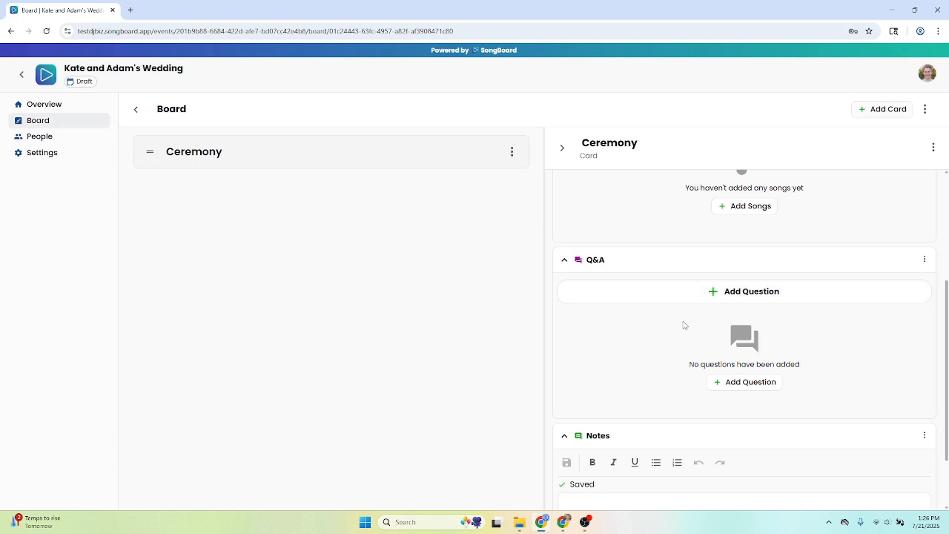
scroll(681, 331, "down", 1)
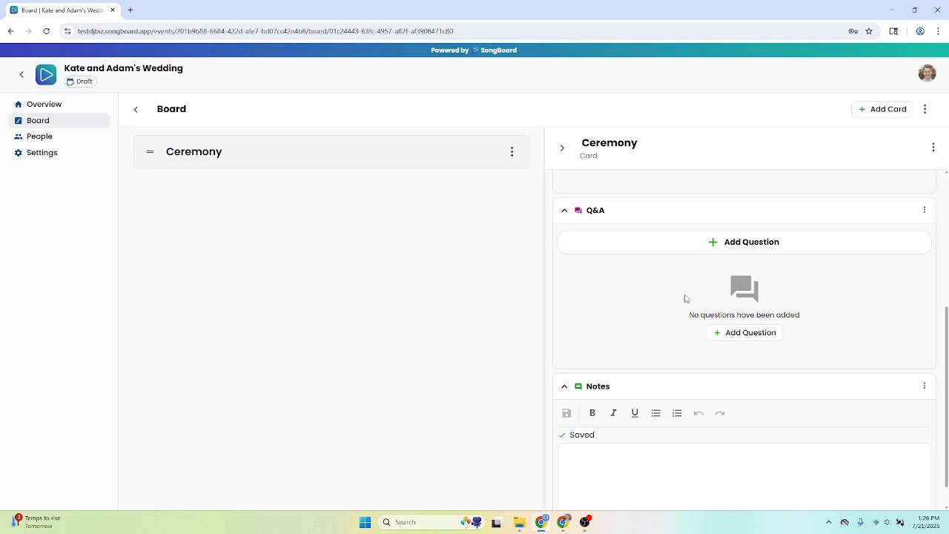
scroll(685, 298, "down", 1)
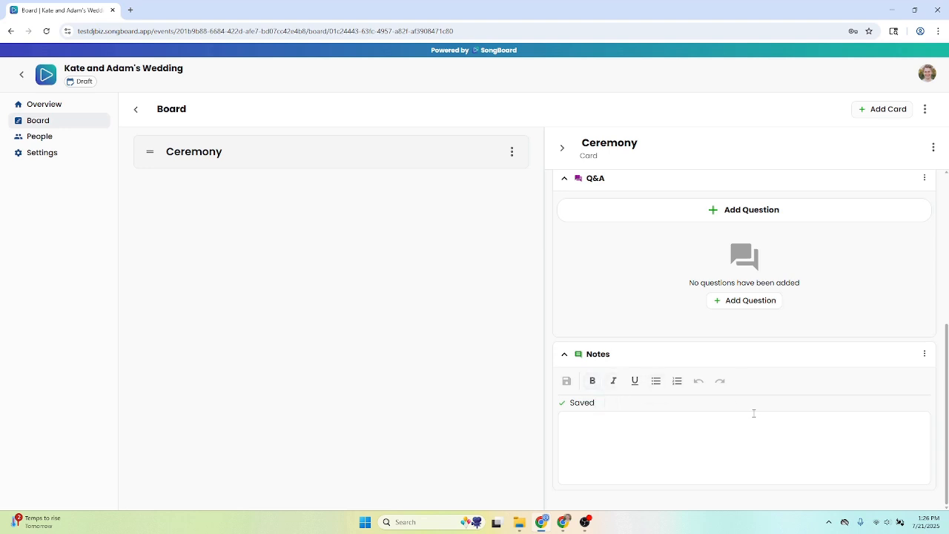
Search for "vitamin string" and add the Vitamin String Quartet songs Yellow and Home to the Ceremony card
scroll(749, 366, "up", 4)
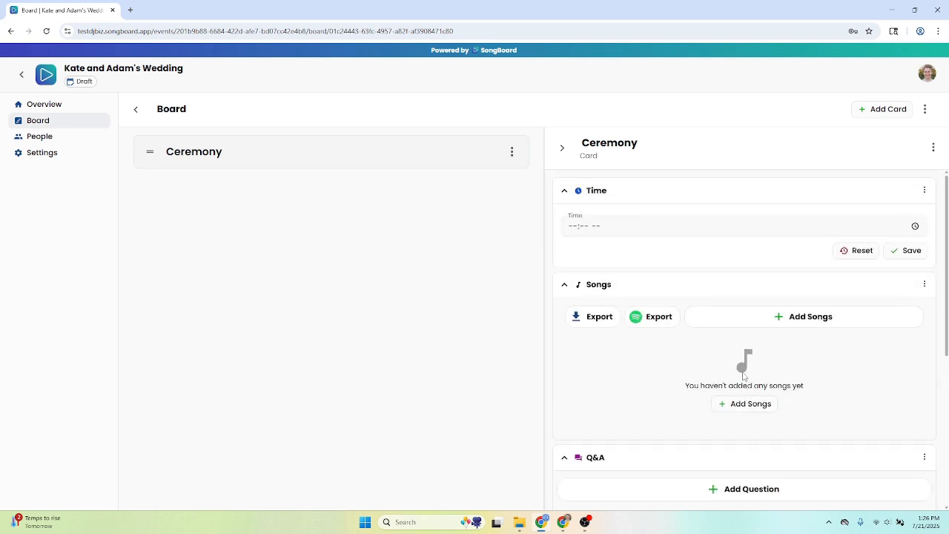
left_click(750, 408)
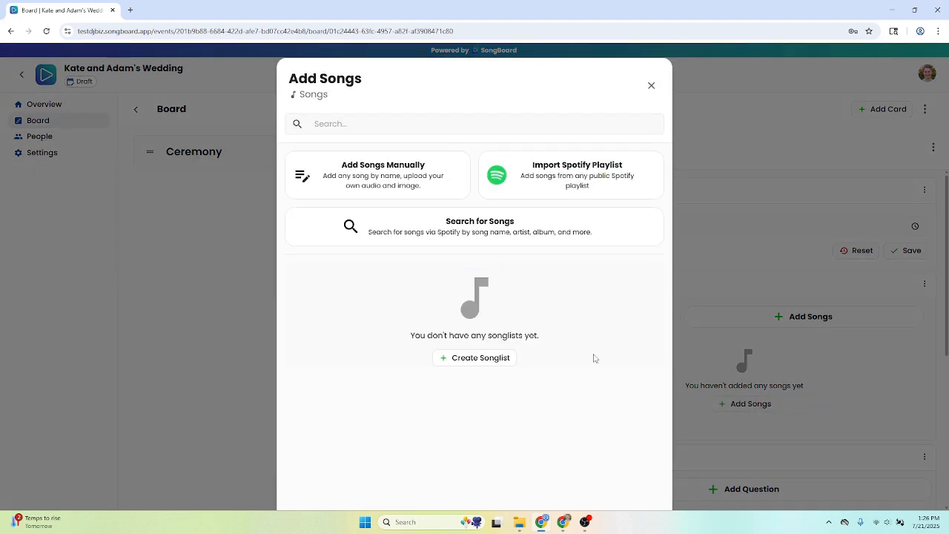
left_click(480, 132)
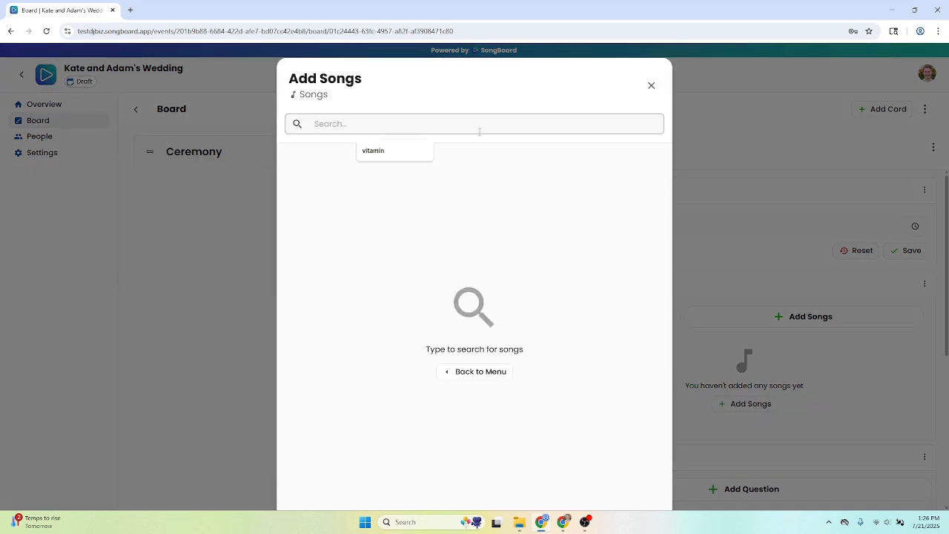
type("vitamin strin")
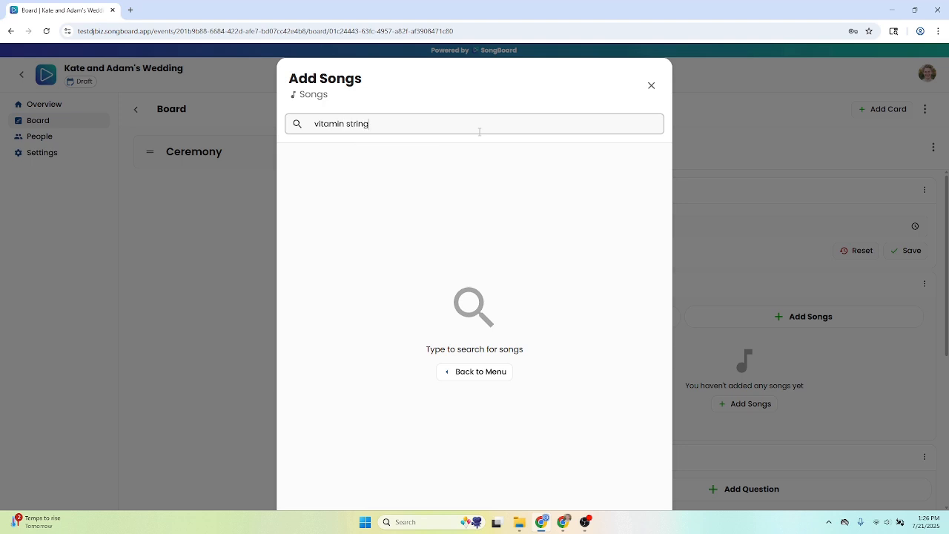
type("g")
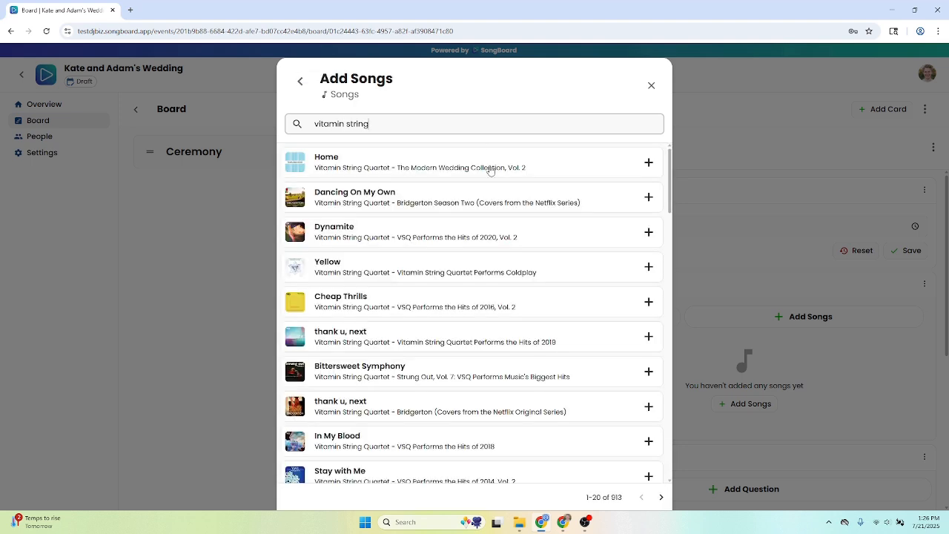
left_click(648, 268)
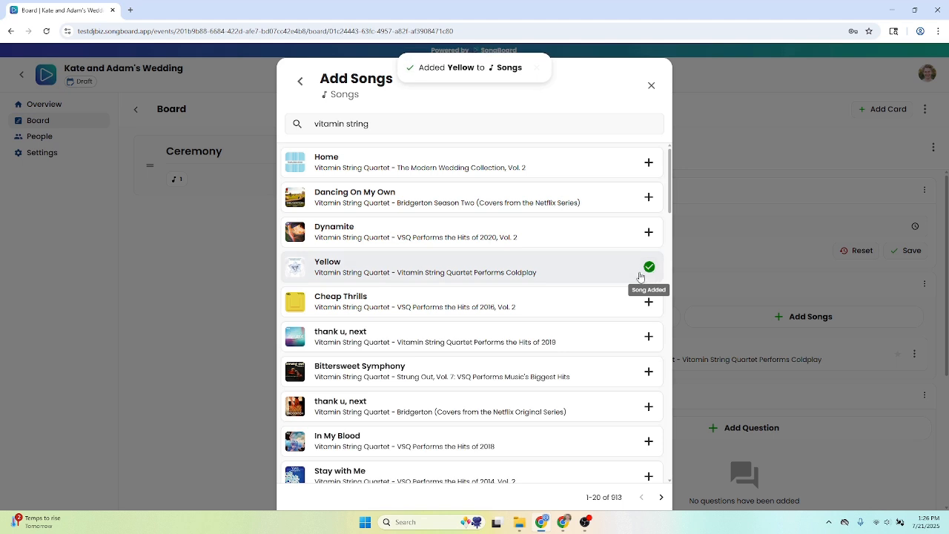
left_click(650, 164)
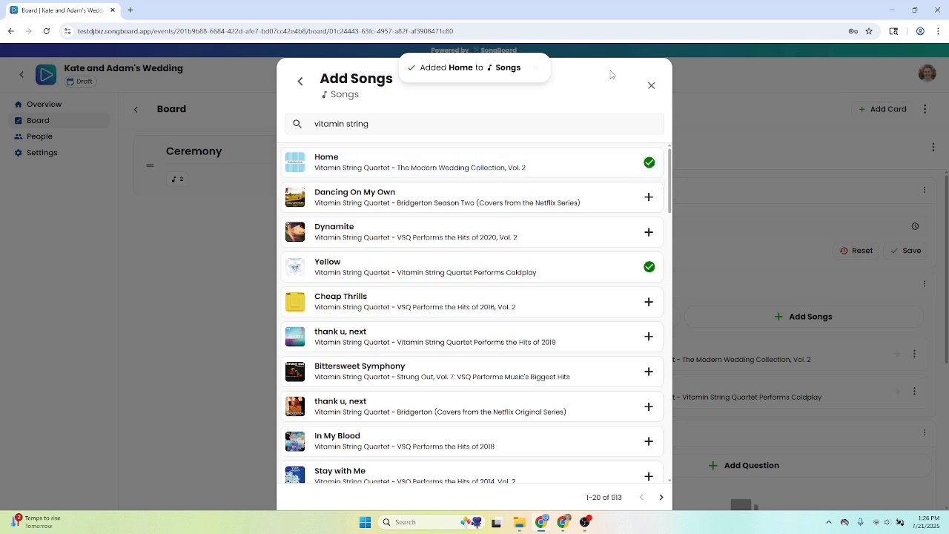
left_click(651, 86)
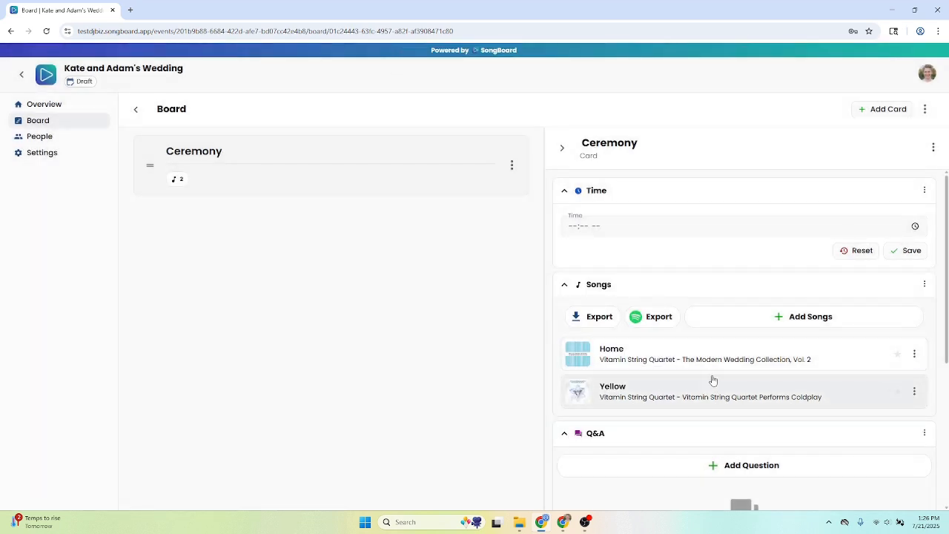
Set and save the Ceremony card's time as 4:30 PM, and mark the song Yellow as Must Play
mouse_move(181, 185)
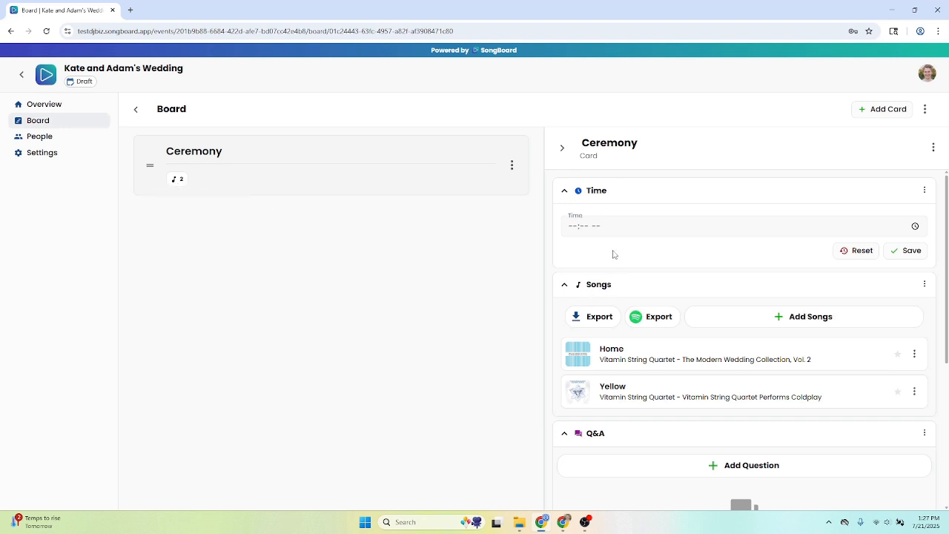
left_click(641, 225)
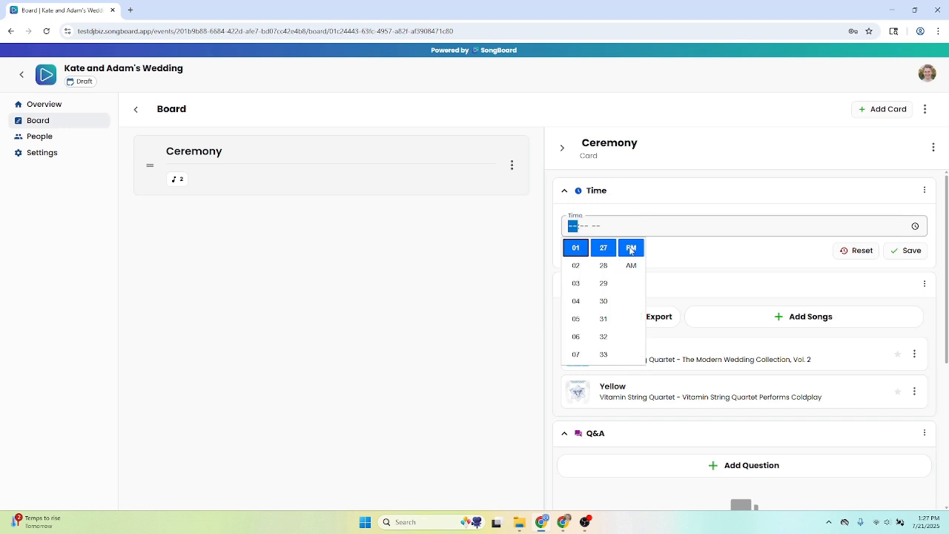
left_click(578, 304)
left_click(604, 303)
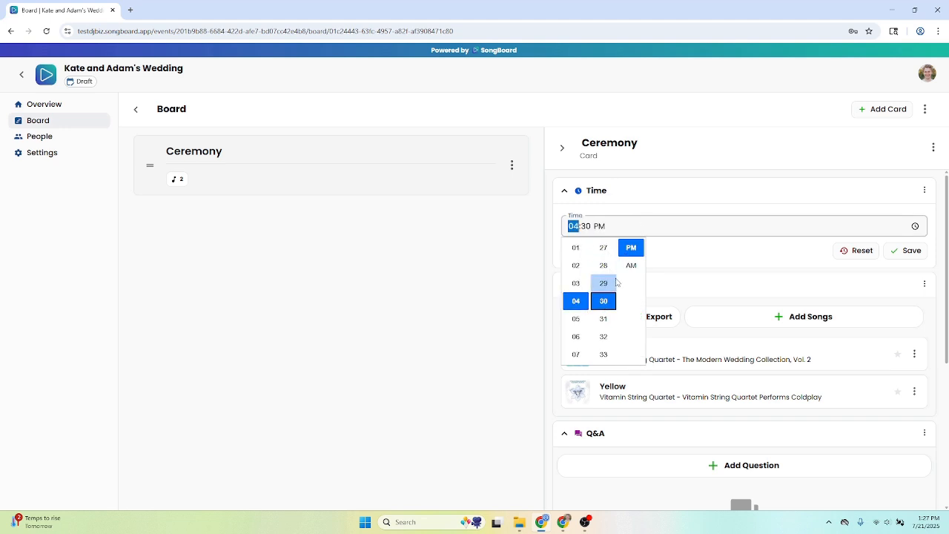
left_click(907, 255)
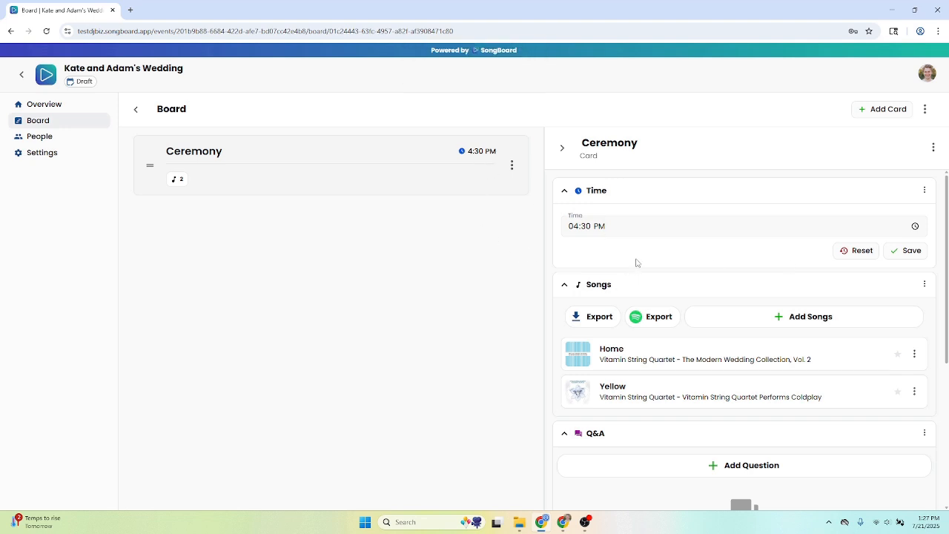
scroll(655, 281, "down", 1)
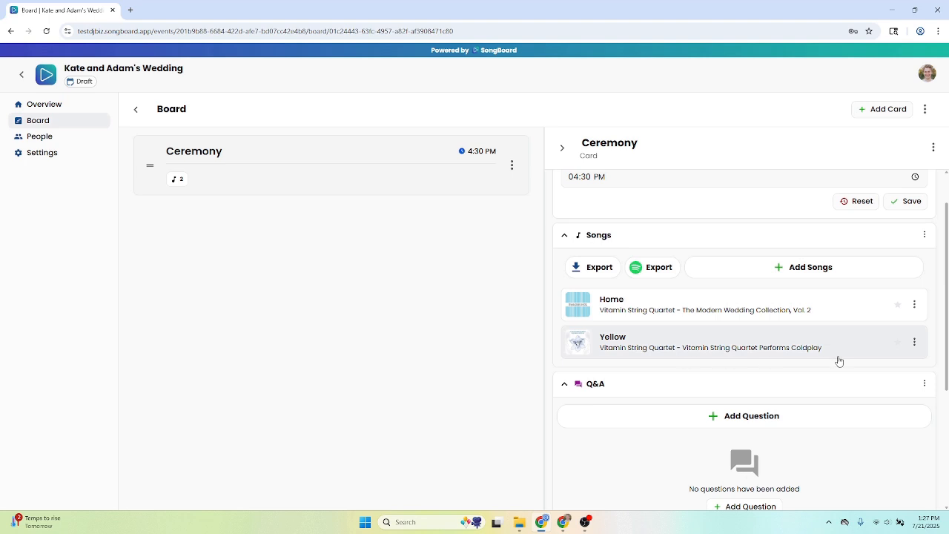
left_click(896, 343)
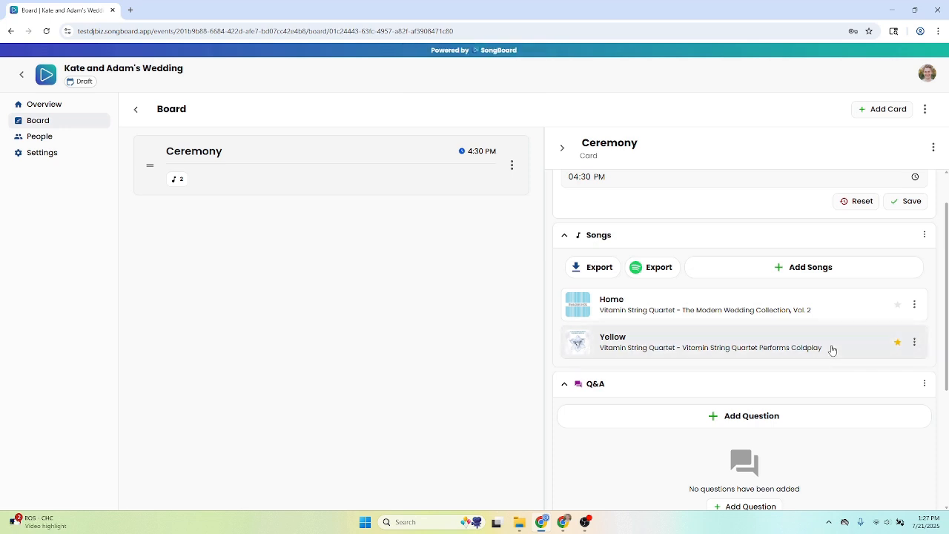
Add the Yes/No question "Do you need an extra mic?" to the Ceremony card's Q&A and view its answer options
scroll(831, 351, "down", 3)
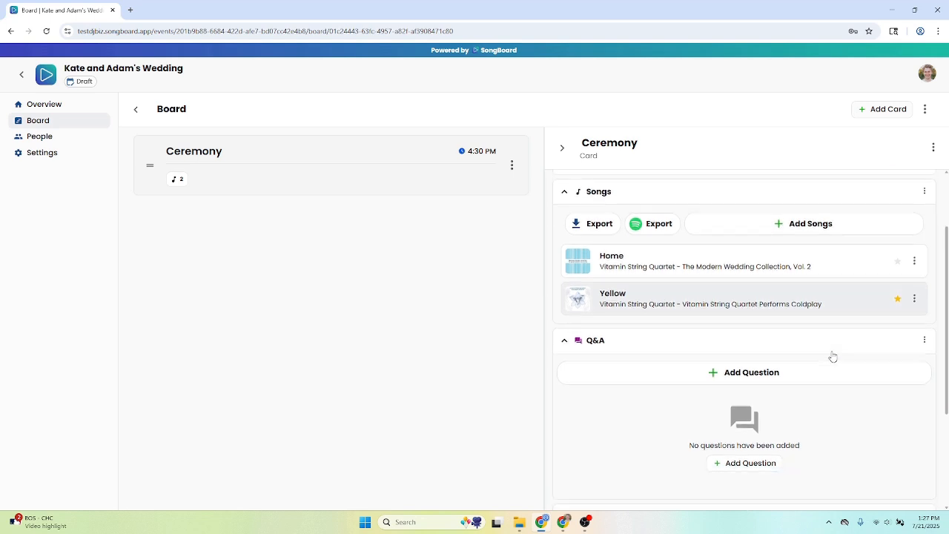
scroll(830, 360, "up", 1)
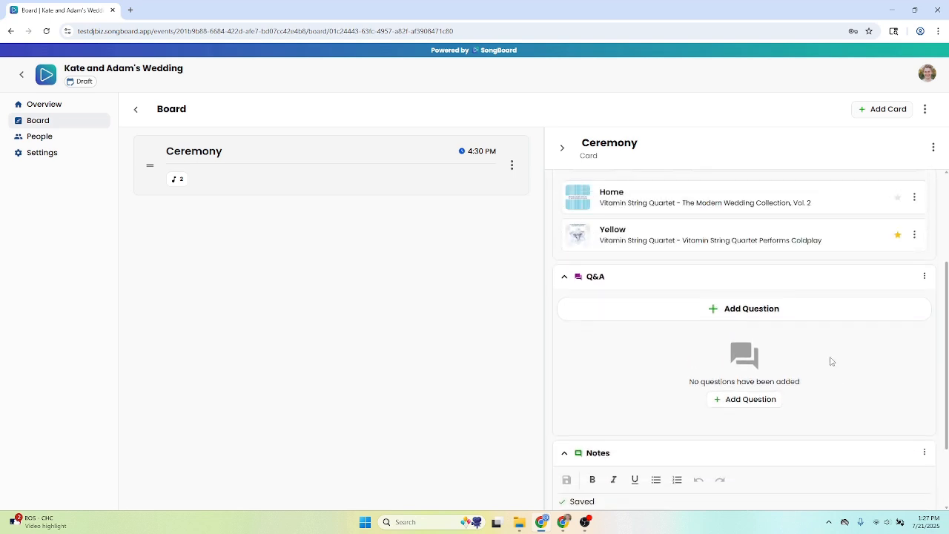
left_click(769, 401)
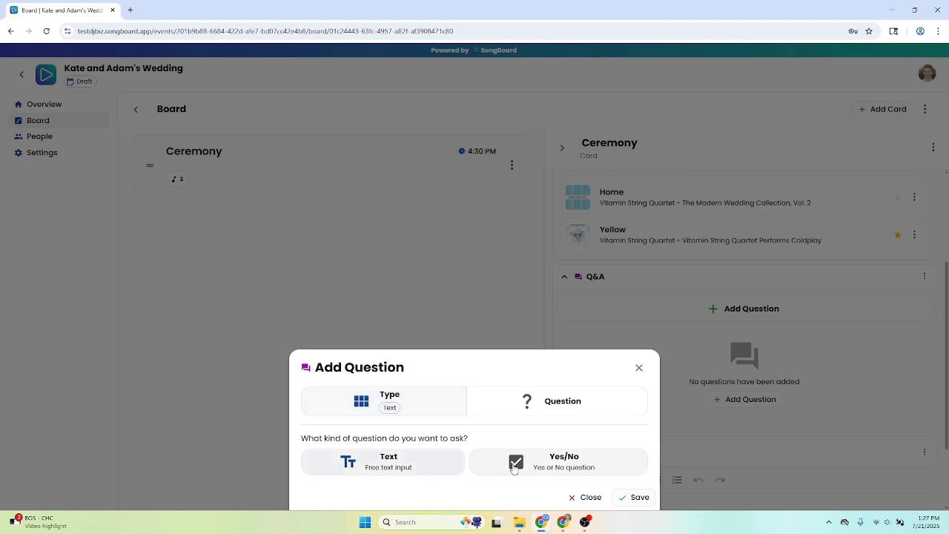
left_click(517, 465)
left_click(512, 456)
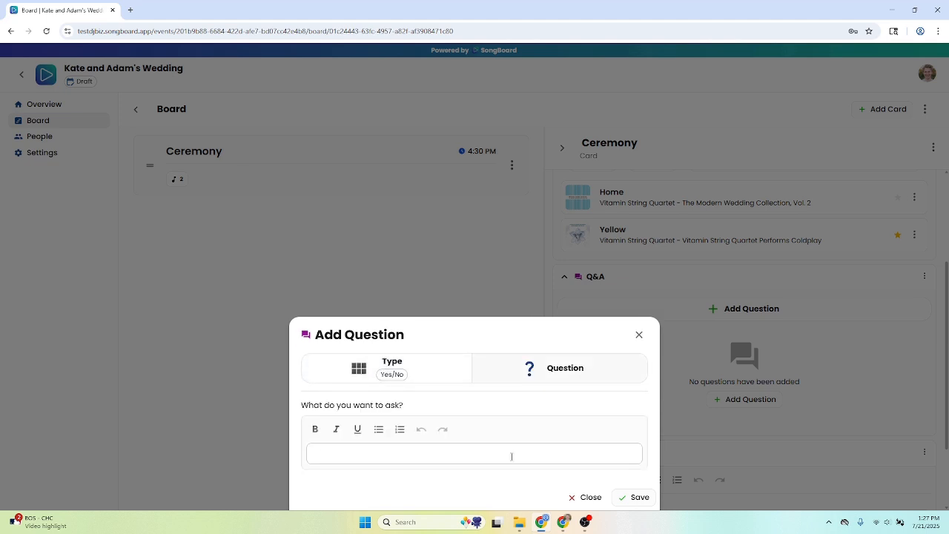
type("Do you need an extra mic?")
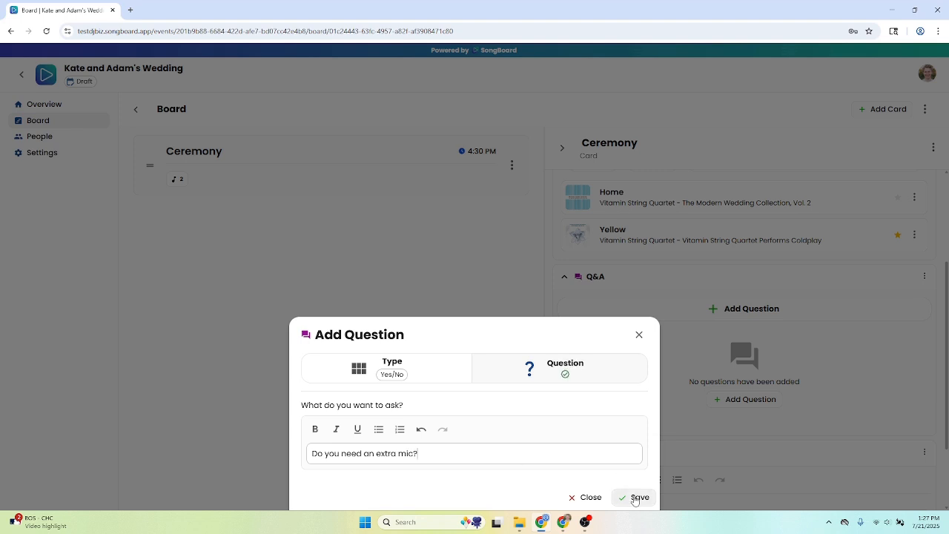
left_click(635, 498)
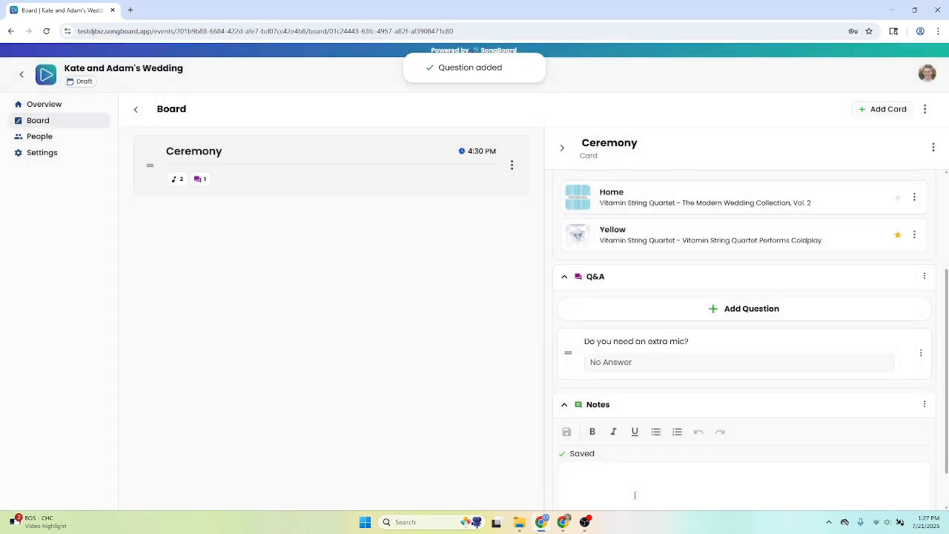
left_click(686, 362)
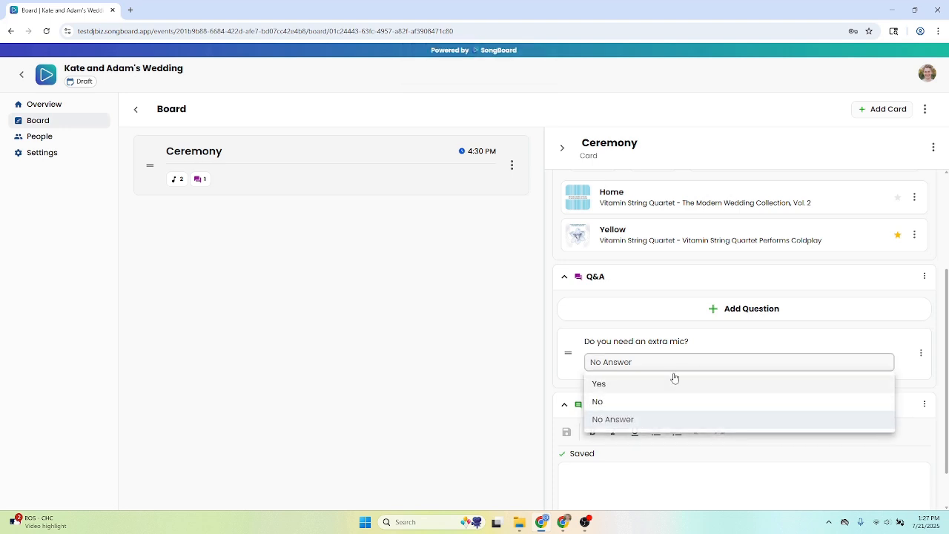
left_click(726, 348)
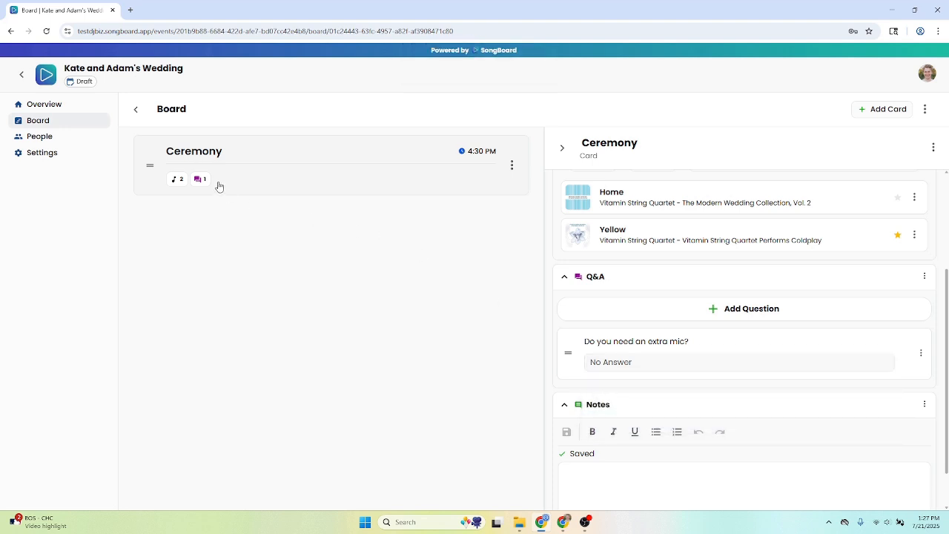
Write "Anything we should know?" in the Ceremony card's Notes section and close the card's details
mouse_move(203, 187)
scroll(670, 443, "down", 1)
left_click(667, 433)
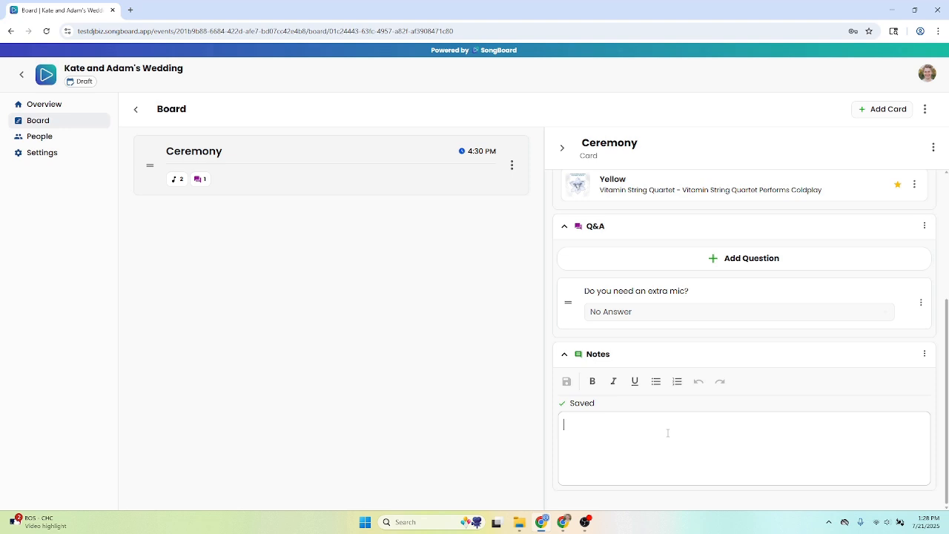
type("Anything we should know?")
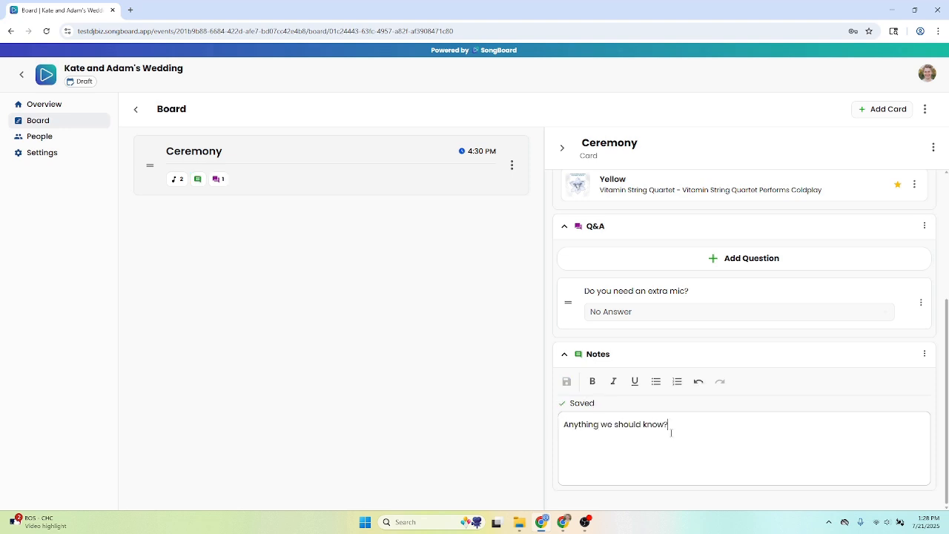
mouse_move(197, 185)
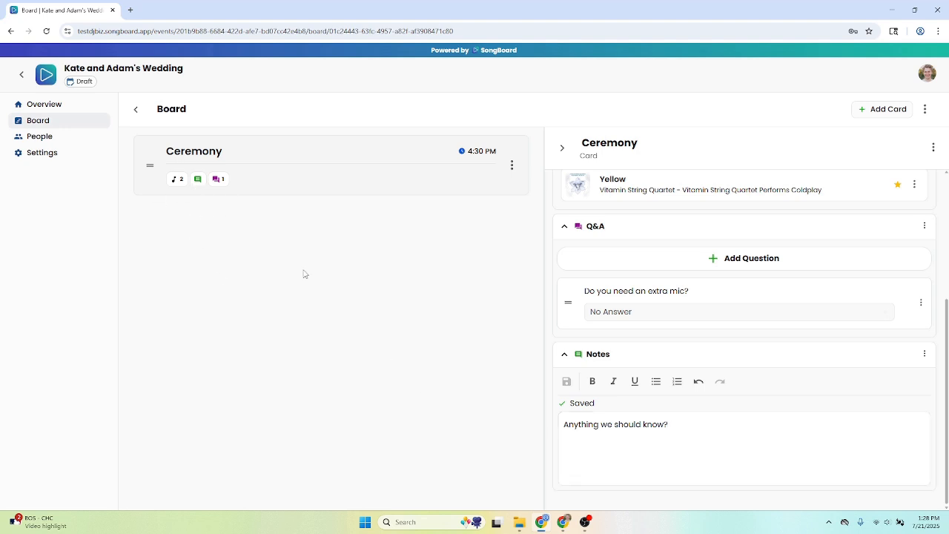
scroll(641, 311, "up", 3)
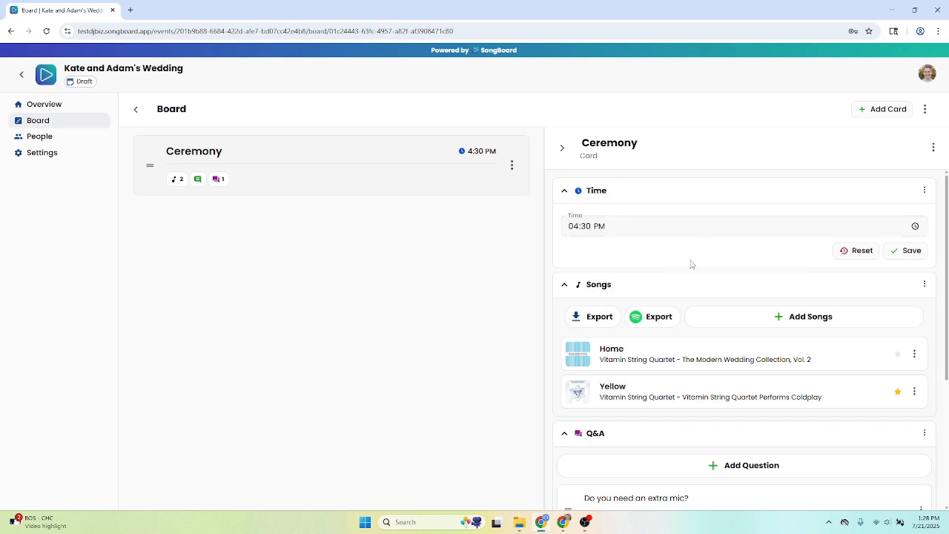
left_click(561, 148)
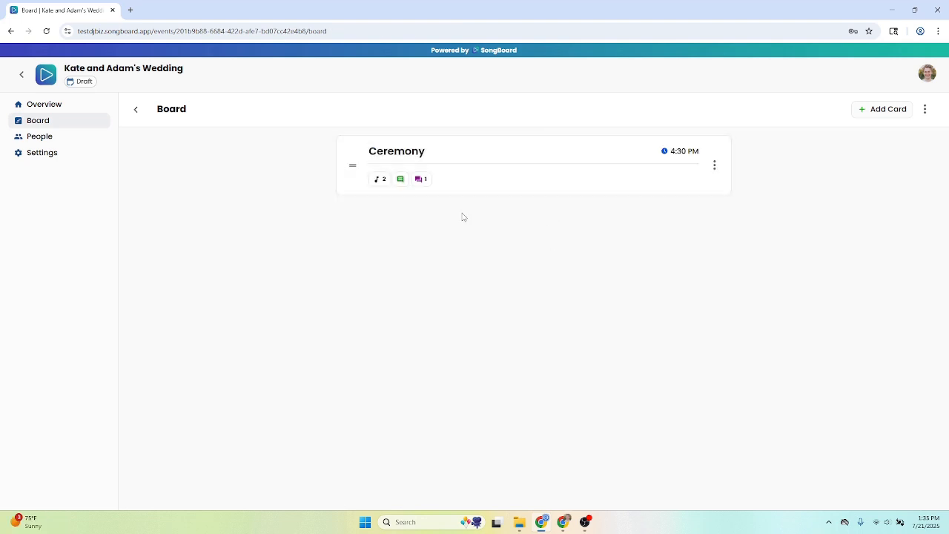
Add a card named Cocktail Hour to the board with Time, Songs, Q&A and Notes enabled
left_click(875, 111)
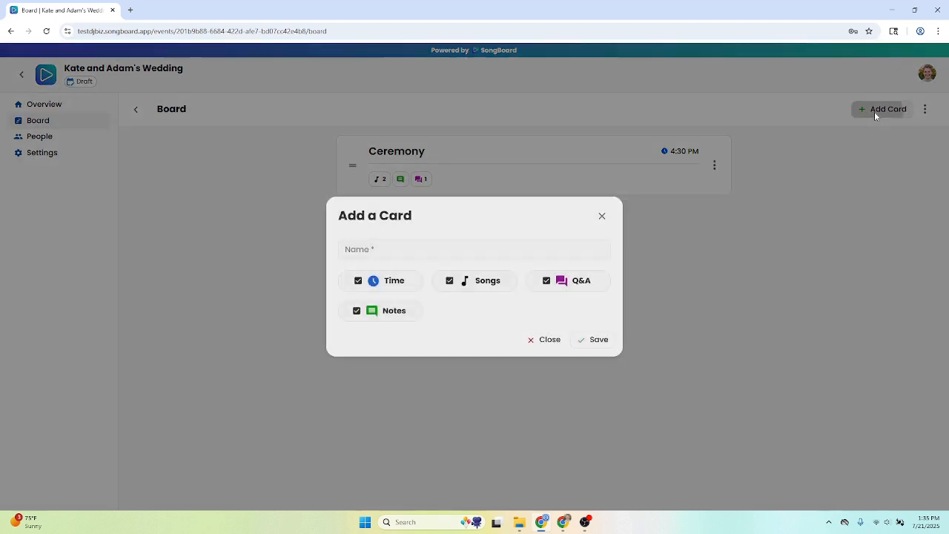
left_click(448, 245)
type("Co")
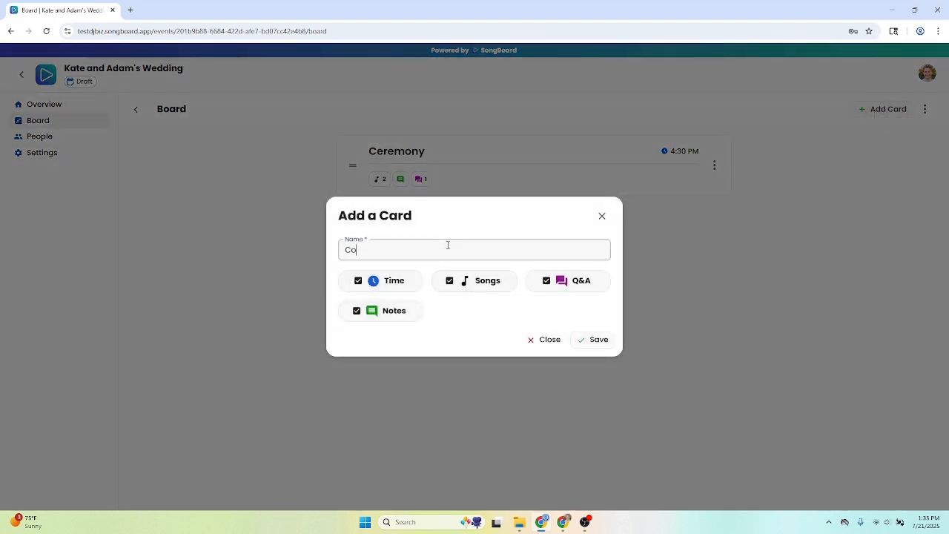
type("cktail Hour")
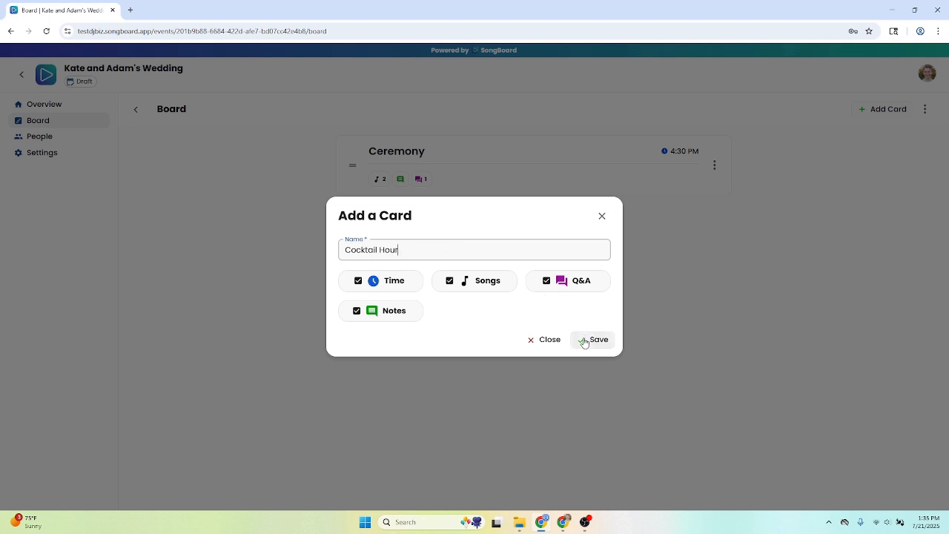
left_click(587, 339)
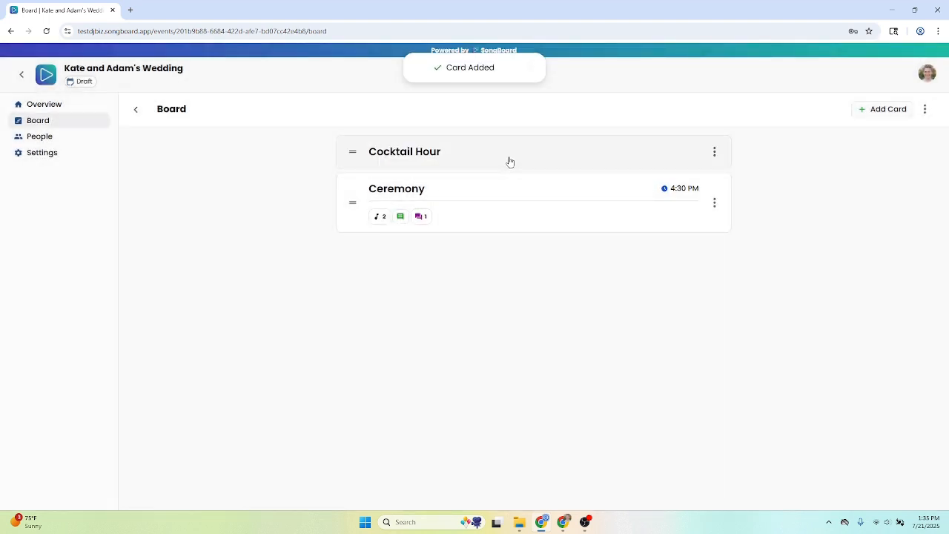
Open the Cocktail Hour card's details and move the card below the Ceremony card
left_click(510, 160)
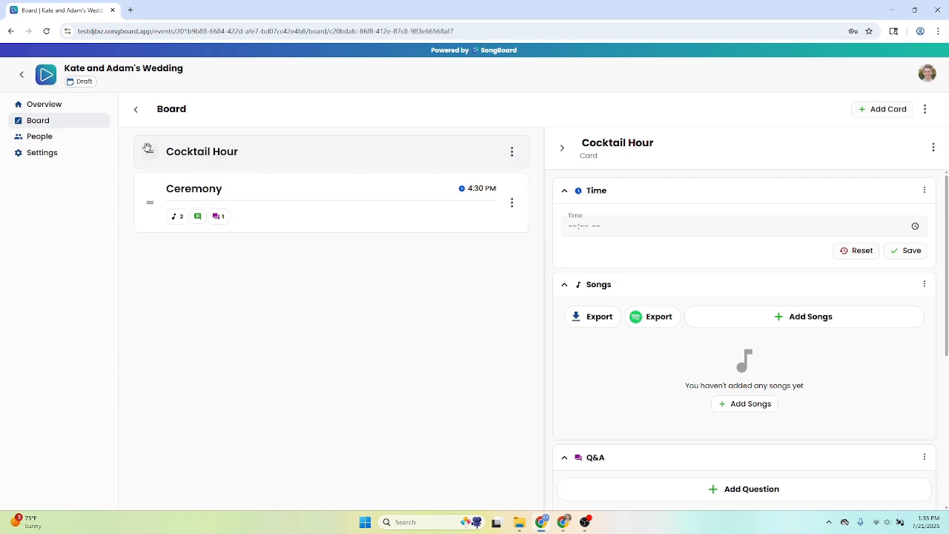
left_click_drag(149, 150, 159, 214)
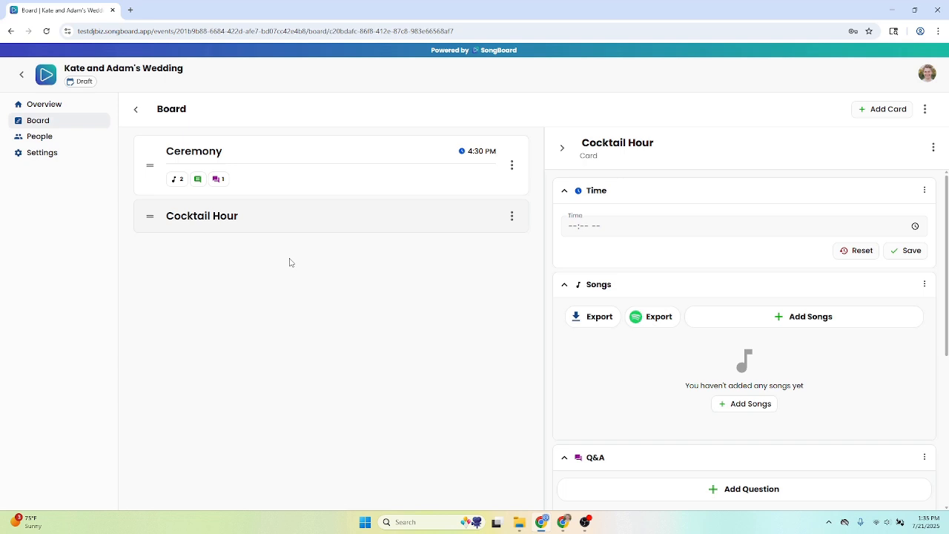
scroll(738, 237, "down", 4)
Remove the Time, Q&A and Notes sections from the Cocktail Hour card, keeping only Songs, and save
left_click(933, 148)
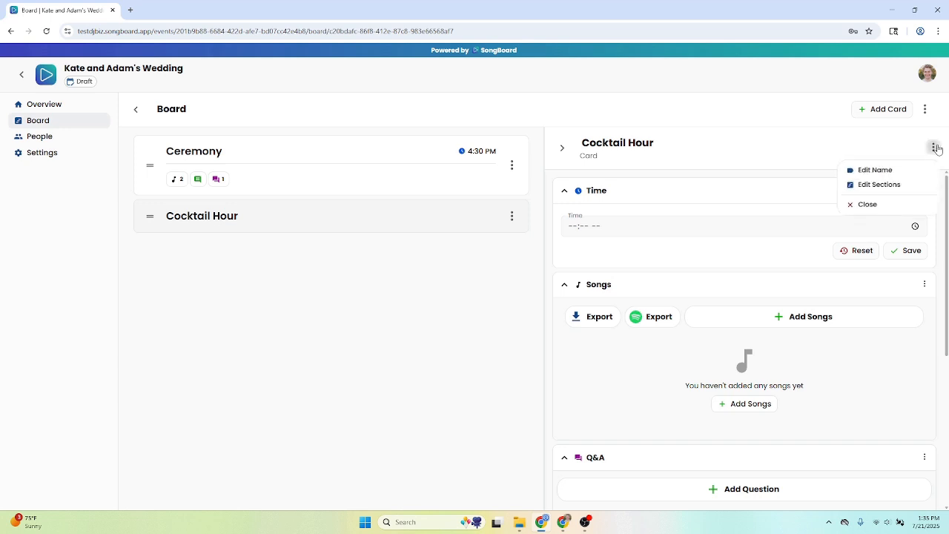
left_click(895, 190)
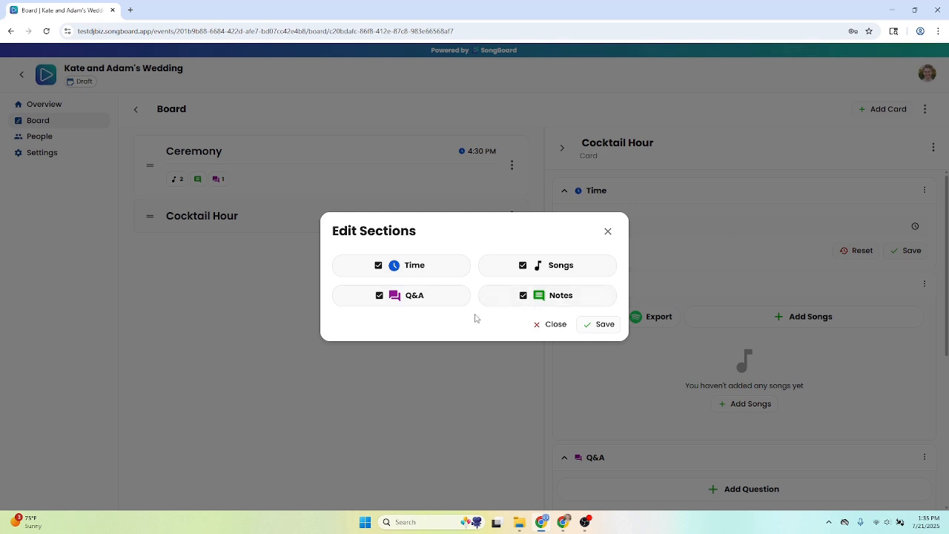
double_click(476, 318)
left_click(455, 239)
left_click(448, 267)
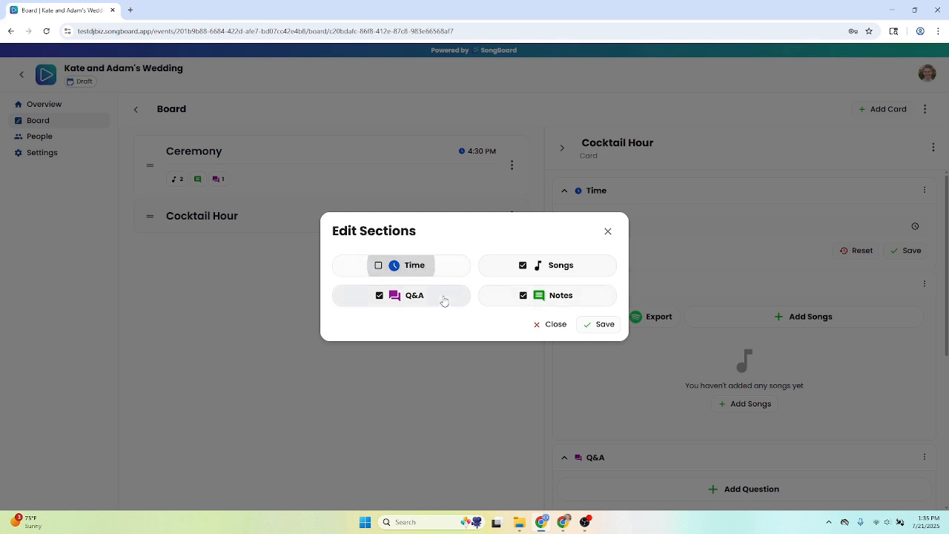
left_click(443, 300)
left_click(513, 303)
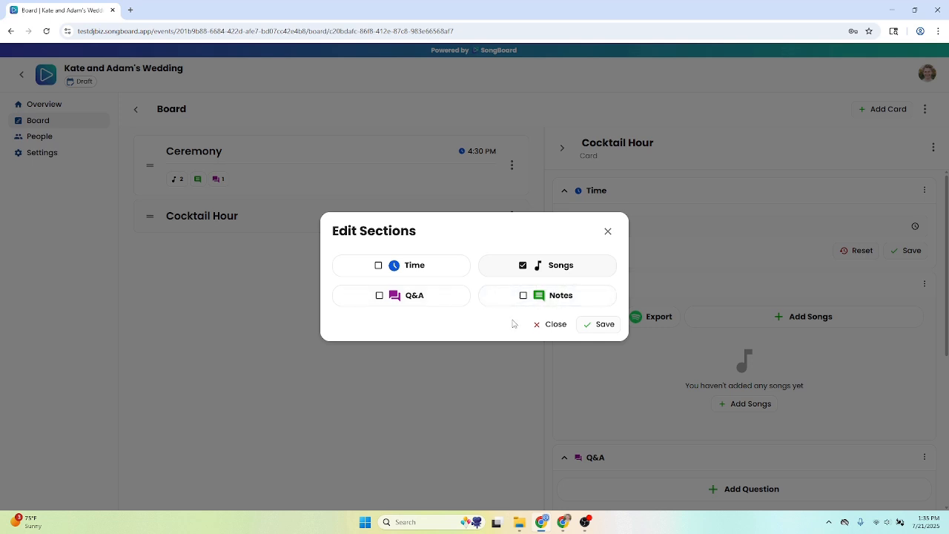
left_click(604, 329)
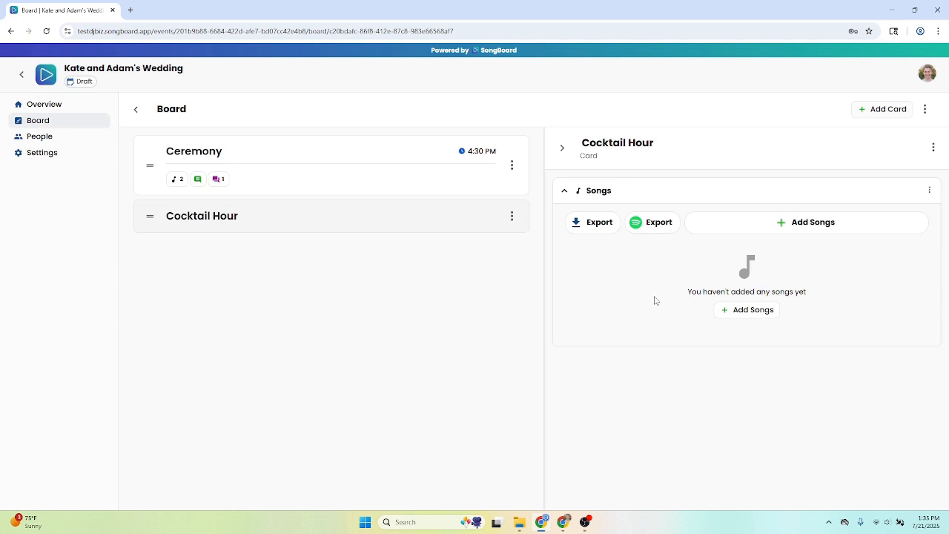
double_click(655, 301)
left_click(654, 300)
Add a title named Ceremony to the board and move it between the Ceremony and Cocktail Hour cards
left_click(923, 110)
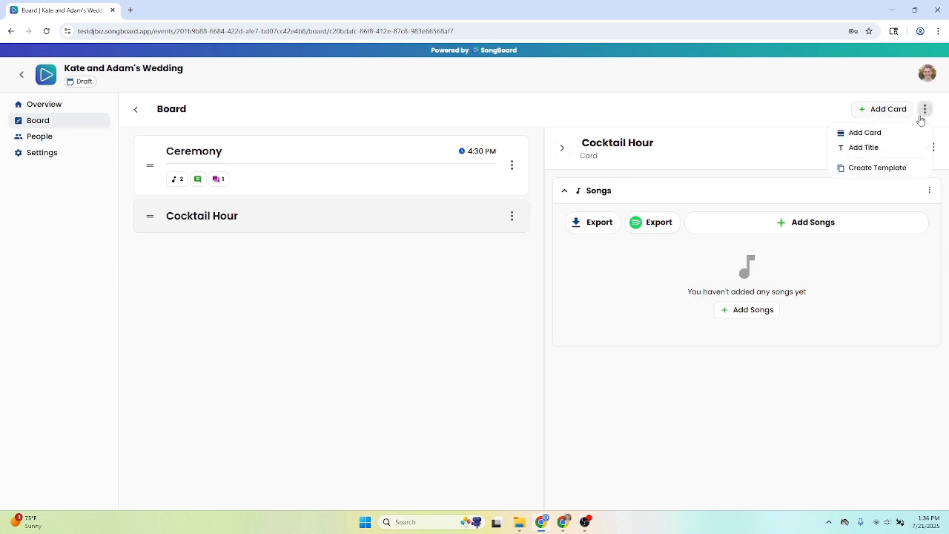
left_click(882, 148)
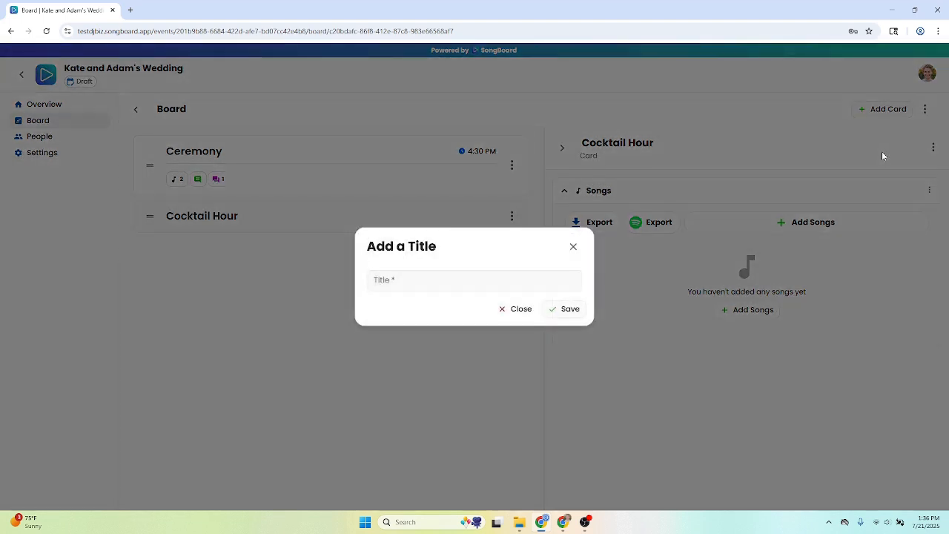
left_click(546, 281)
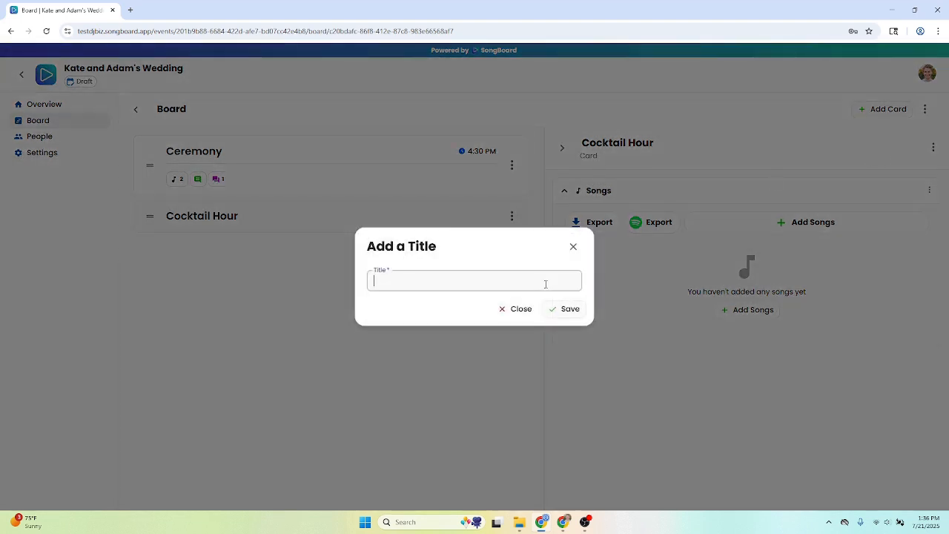
type("Ceremony")
left_click(562, 309)
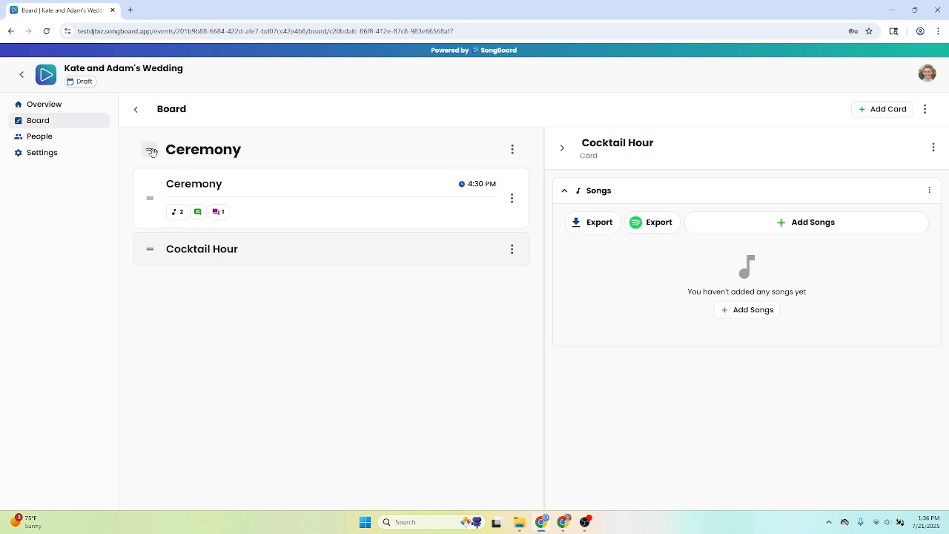
left_click_drag(149, 150, 157, 237)
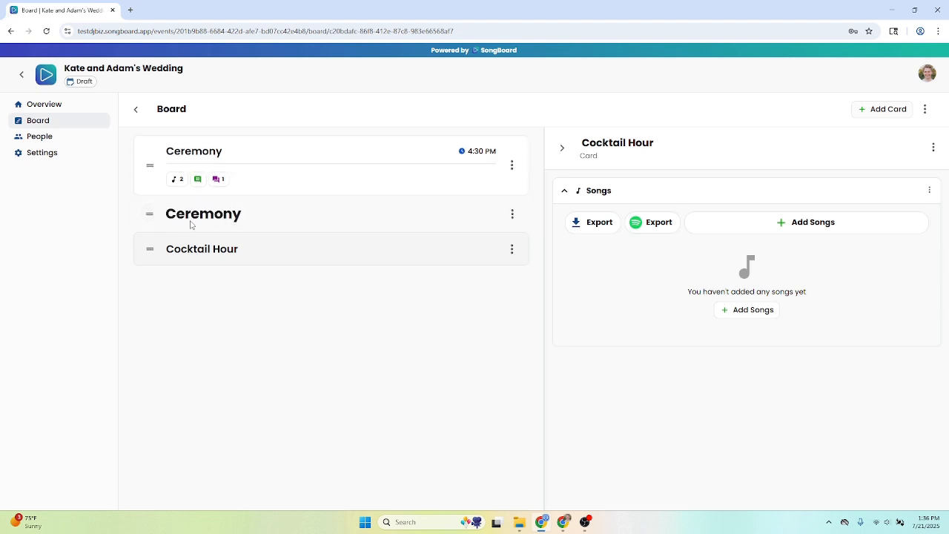
Move the Ceremony title above the Ceremony card on the board
left_click_drag(149, 214, 153, 148)
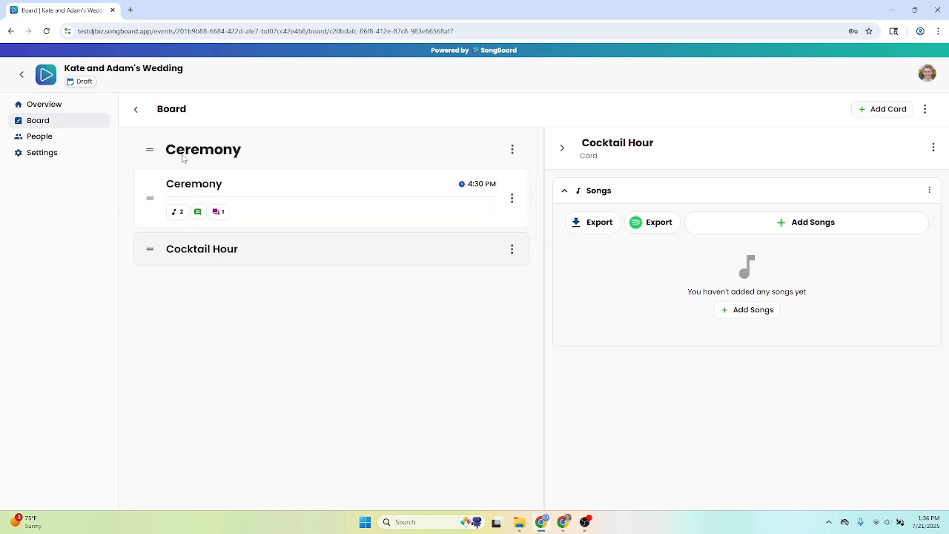
left_click(862, 110)
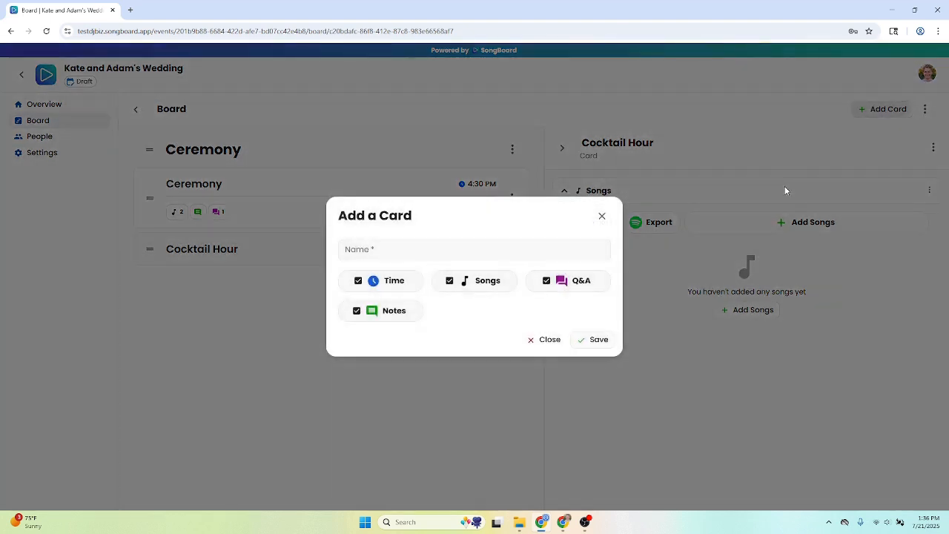
left_click(601, 215)
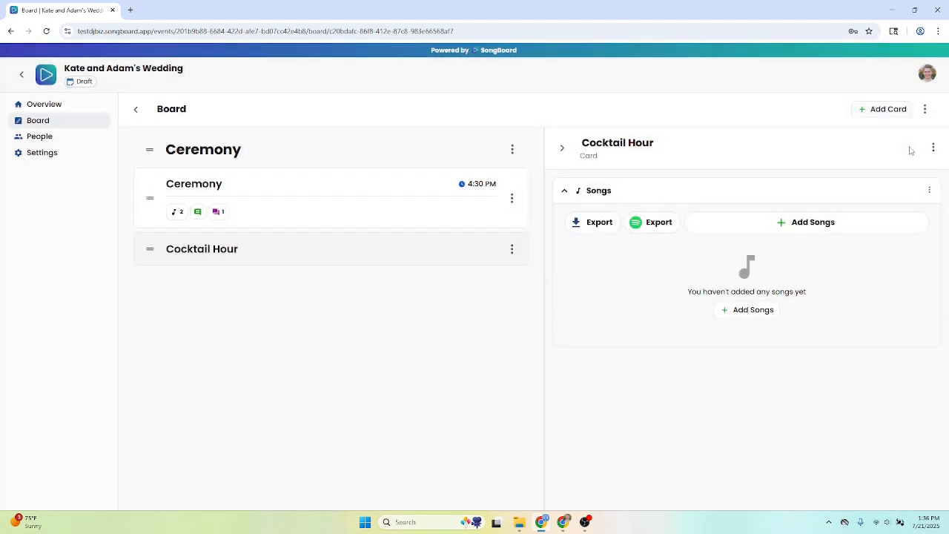
Add a title named Cocktail Hour, move it directly above the Cocktail Hour card, and close the card's details
left_click(924, 110)
left_click(877, 148)
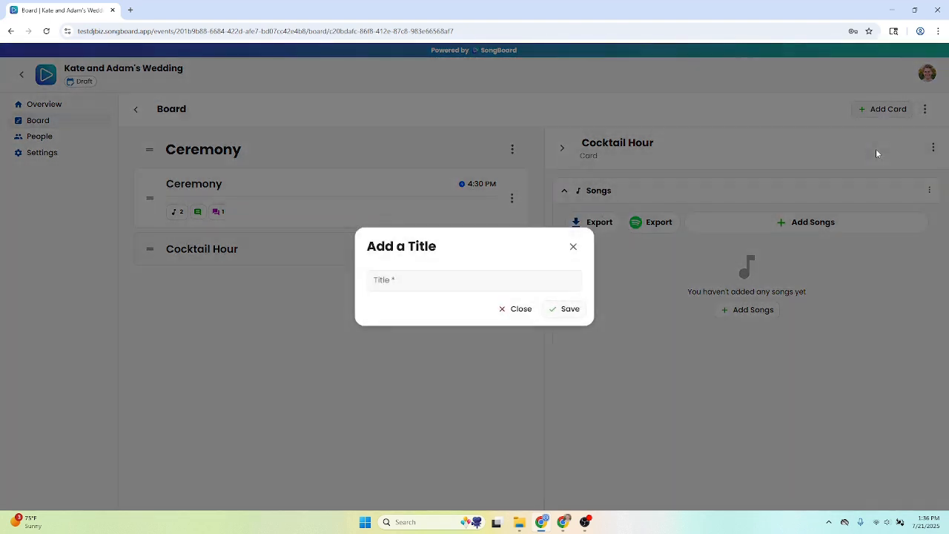
left_click(519, 284)
type("Cocktail")
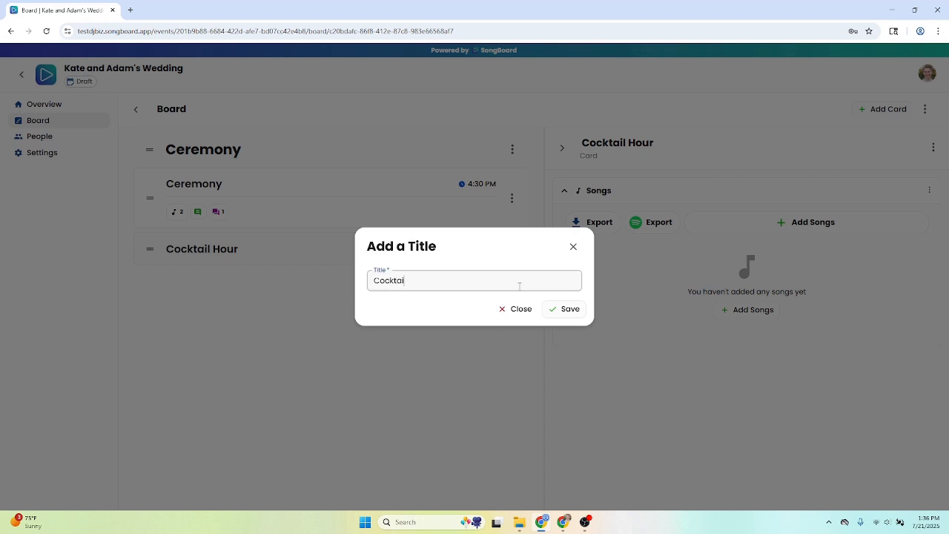
type(" Hour")
key("Return")
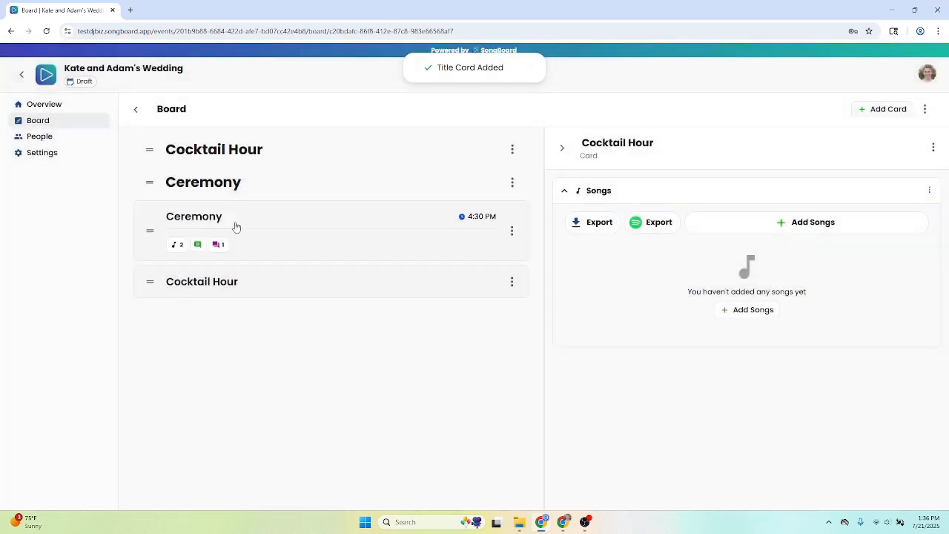
left_click_drag(139, 147, 152, 245)
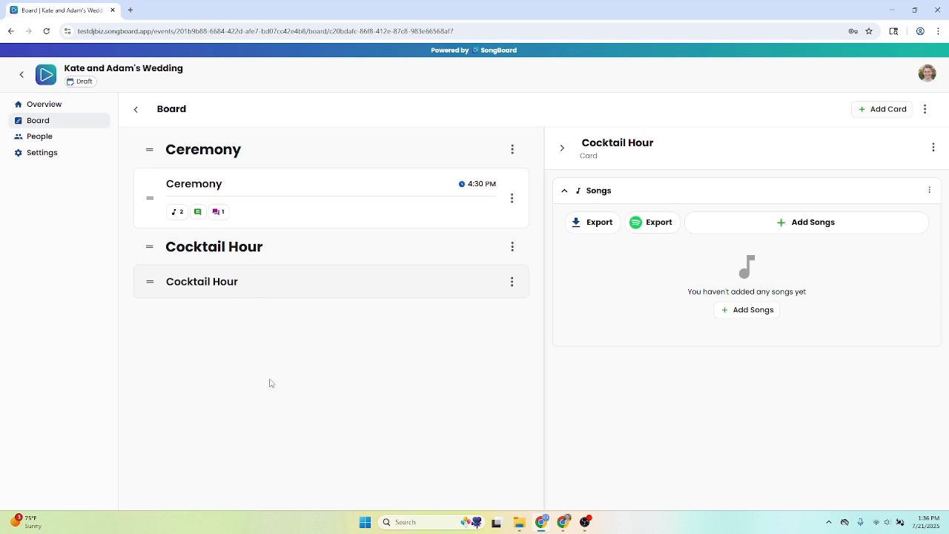
left_click(561, 148)
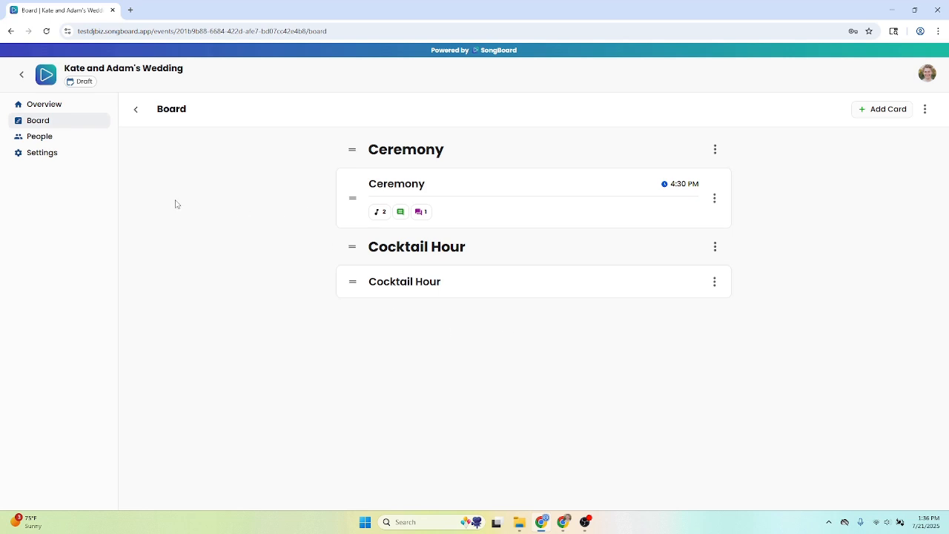
Open the event's People page and look over the host invitation form, including its email invitation option
left_click(71, 144)
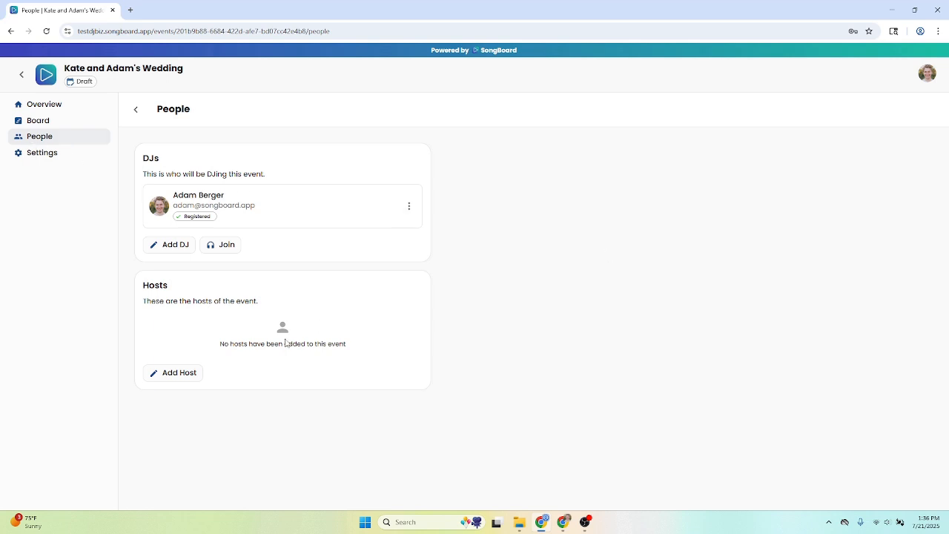
left_click(187, 377)
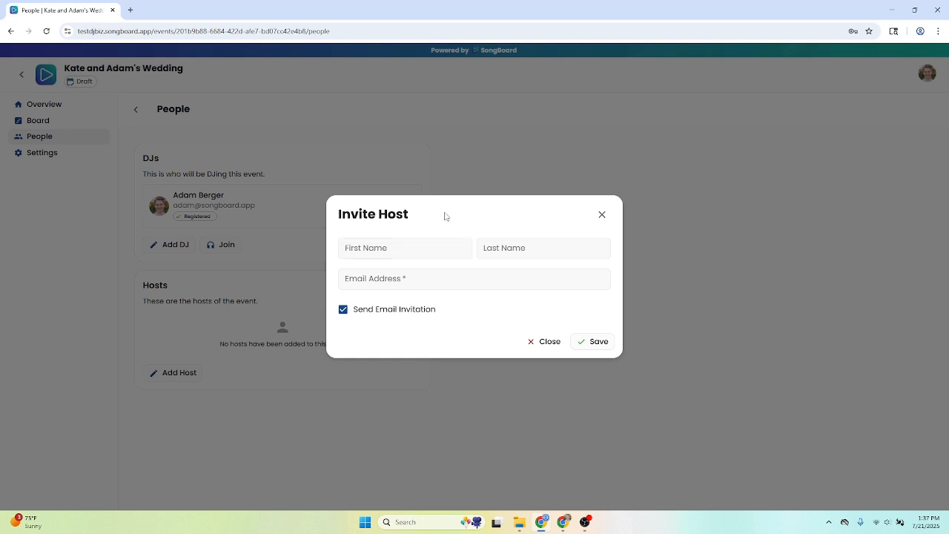
left_click(404, 313)
left_click(561, 343)
Add a host with first name, last name and email address, with Send Email Invitation turned off, and save
left_click(161, 374)
left_click(391, 246)
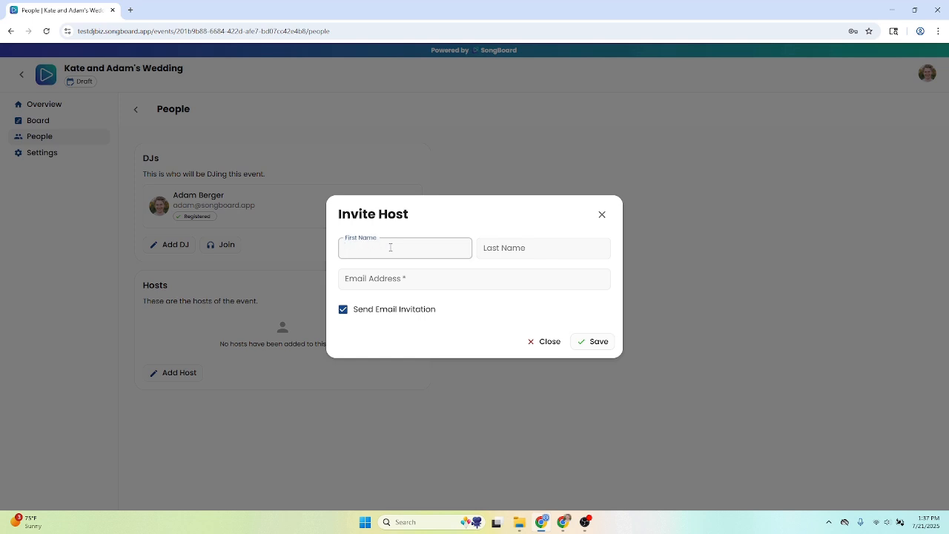
type("John")
key("Tab")
type("Smith")
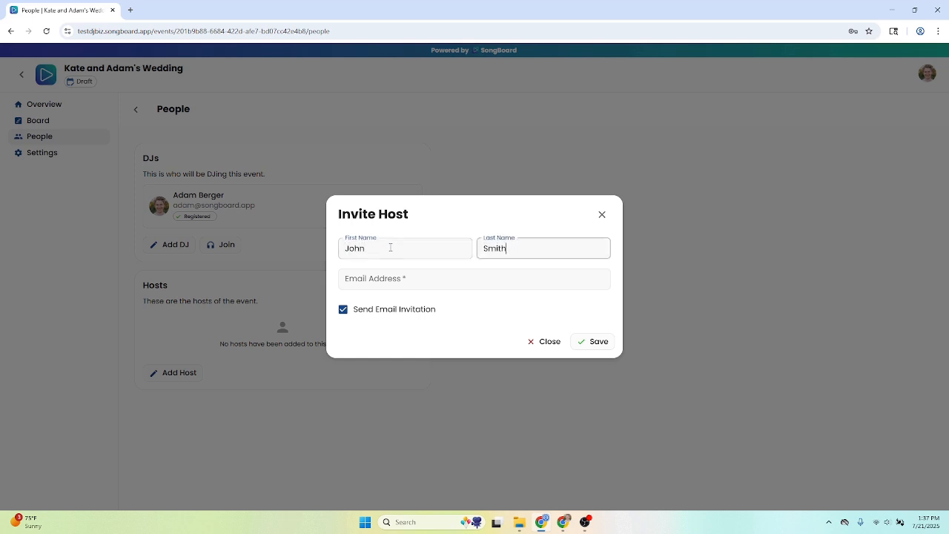
key("Tab")
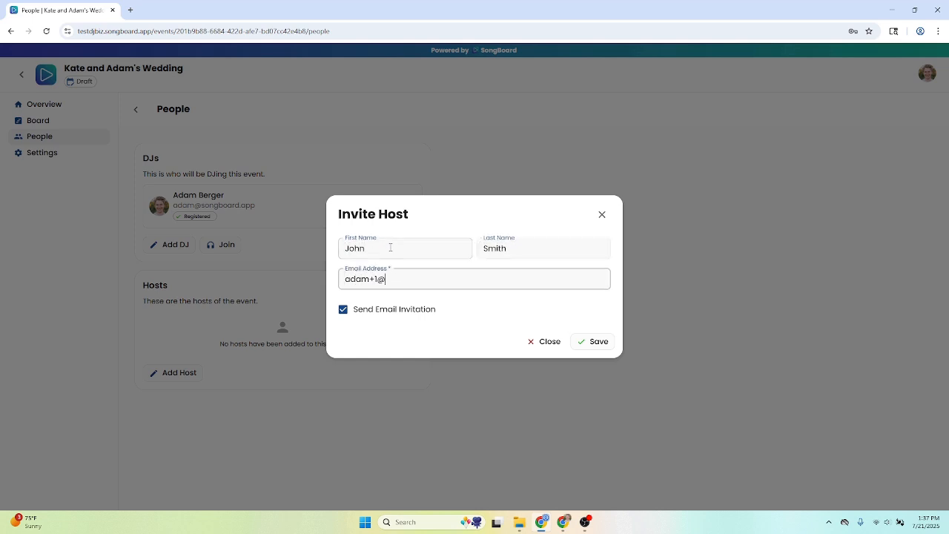
left_click(392, 310)
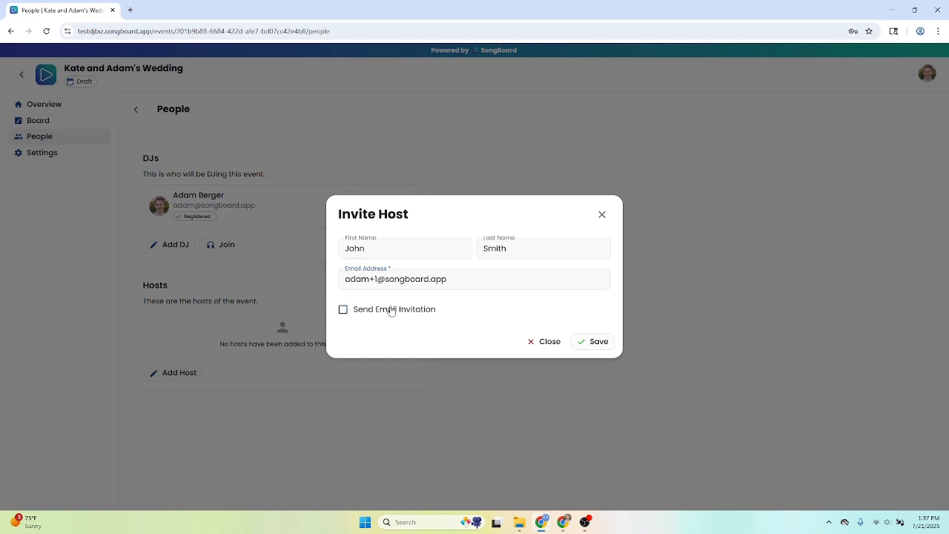
left_click(604, 346)
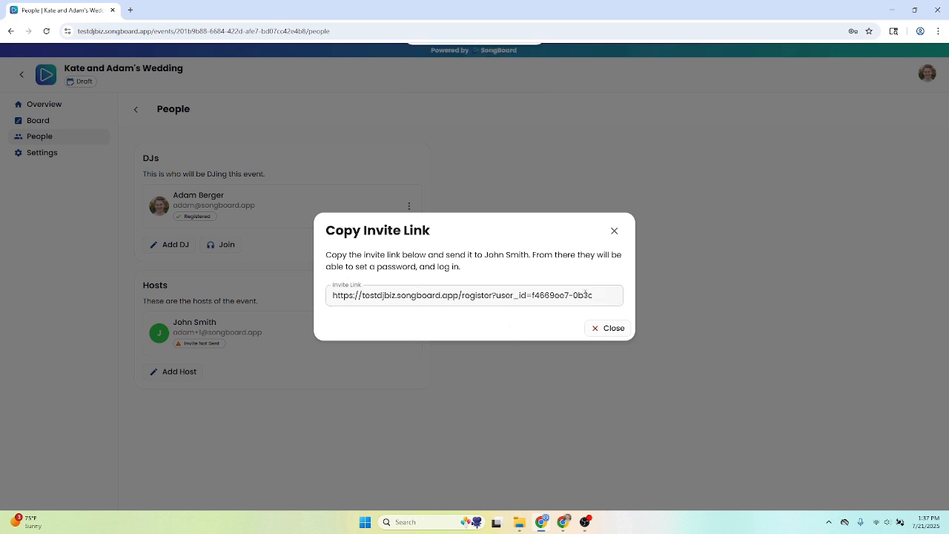
Examine the new host's registration invite link and close the Copy Invite Link dialog
left_click_drag(586, 295, 508, 297)
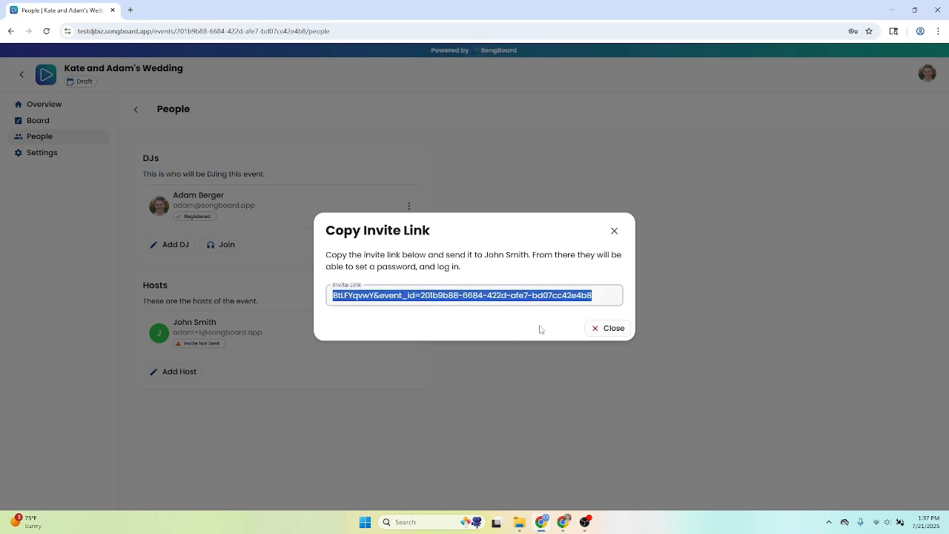
left_click(514, 315)
left_click(508, 304)
left_click(501, 317)
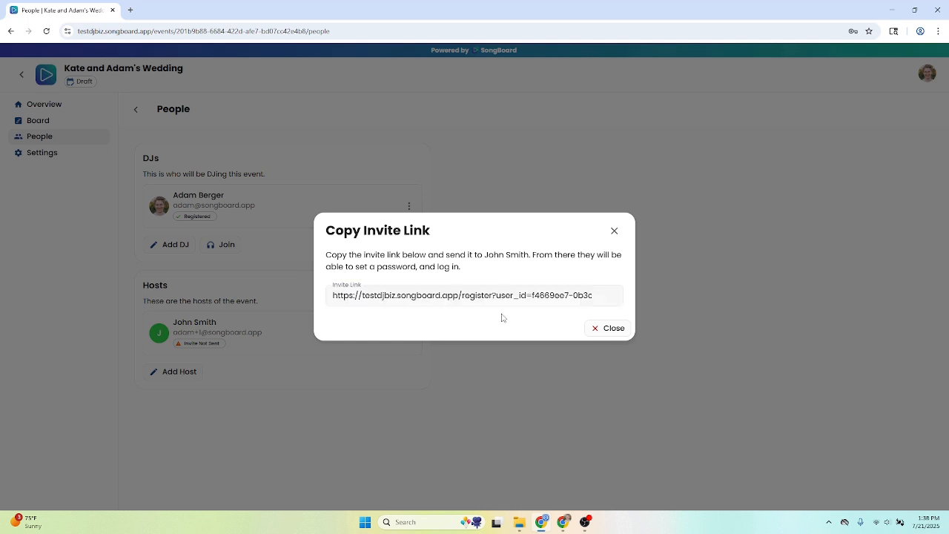
double_click(502, 317)
left_click(600, 328)
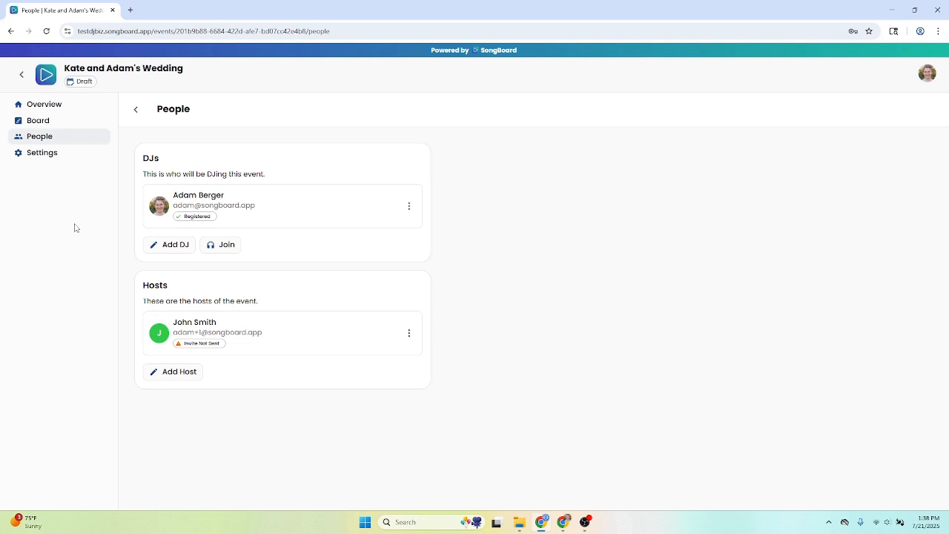
Examine the Event Link and Export Event options in the event's settings, and return to the dashboard's events list
left_click(51, 156)
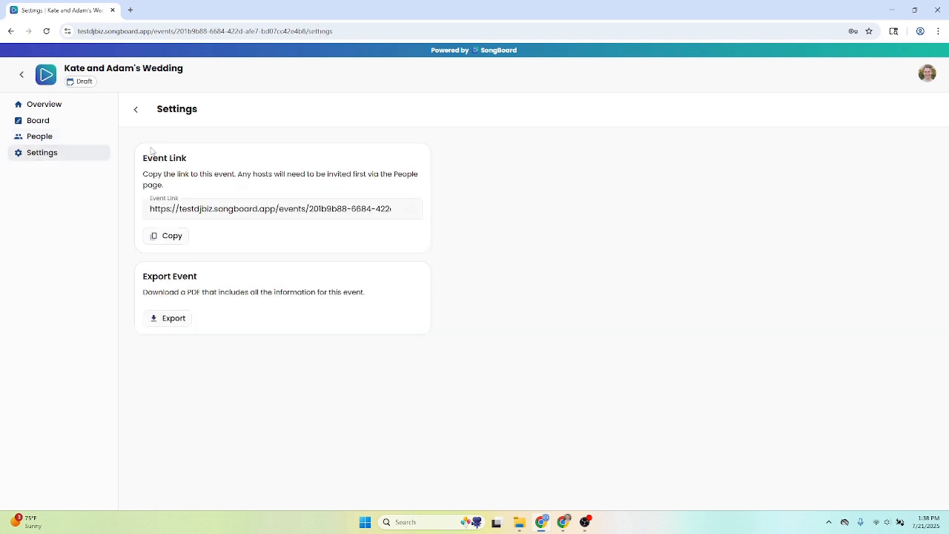
left_click_drag(149, 157, 181, 175)
left_click(183, 177)
left_click_drag(264, 210, 455, 233)
left_click(442, 236)
left_click_drag(148, 273, 221, 291)
left_click(224, 290)
left_click(132, 110)
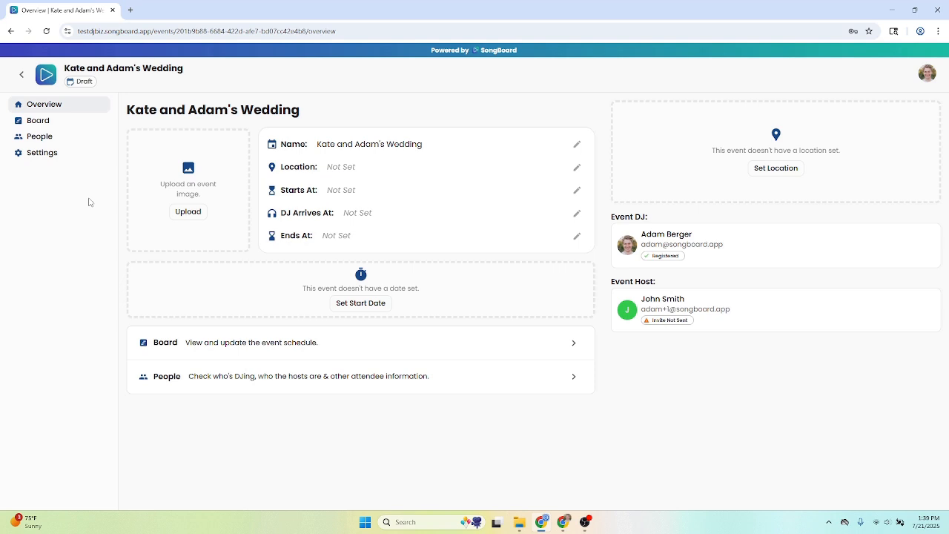
left_click(24, 79)
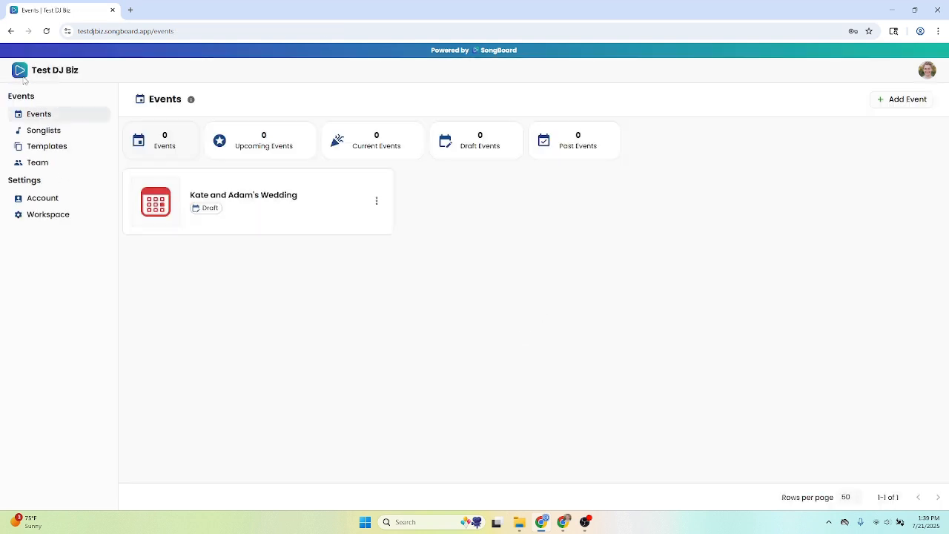